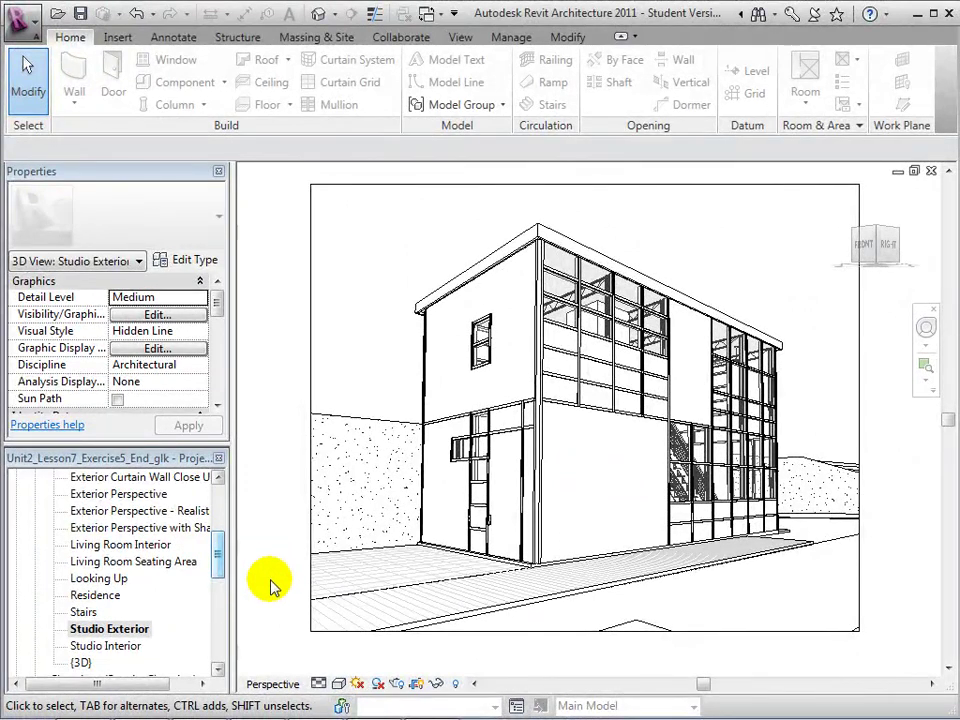
- Render the studio at Draft quality with Sun-only lighting and the Few Clouds sky
click(397, 686)
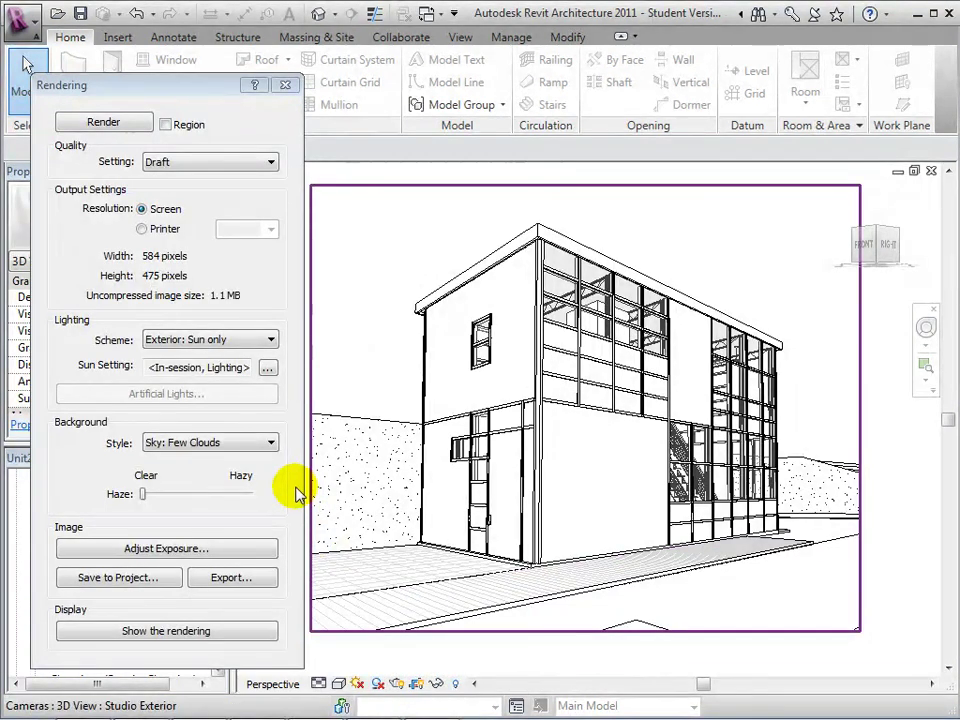
click(271, 162)
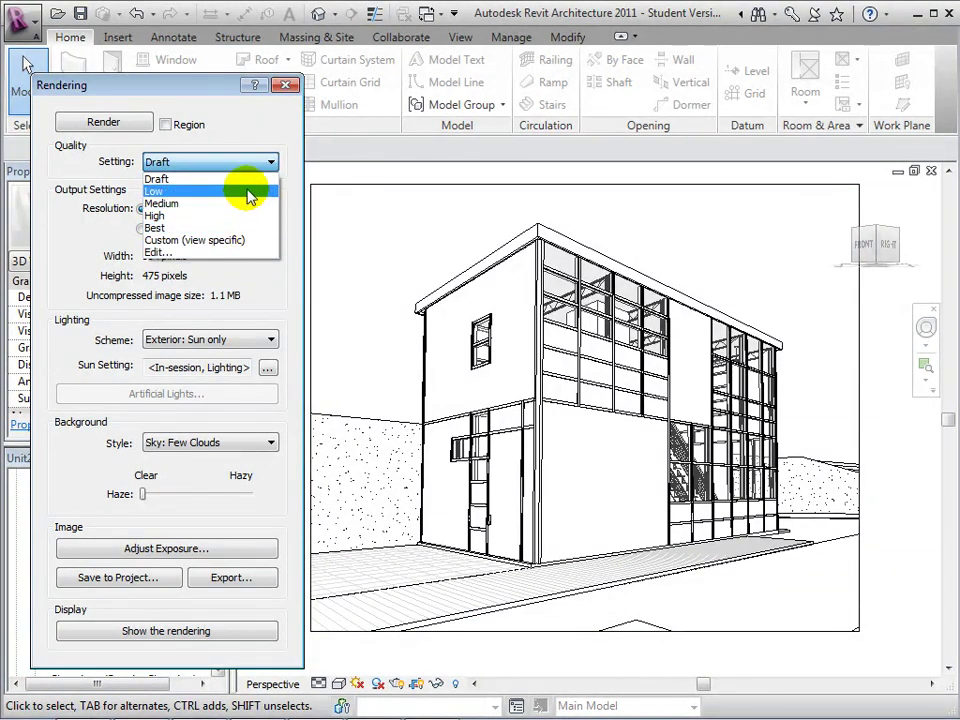
click(249, 179)
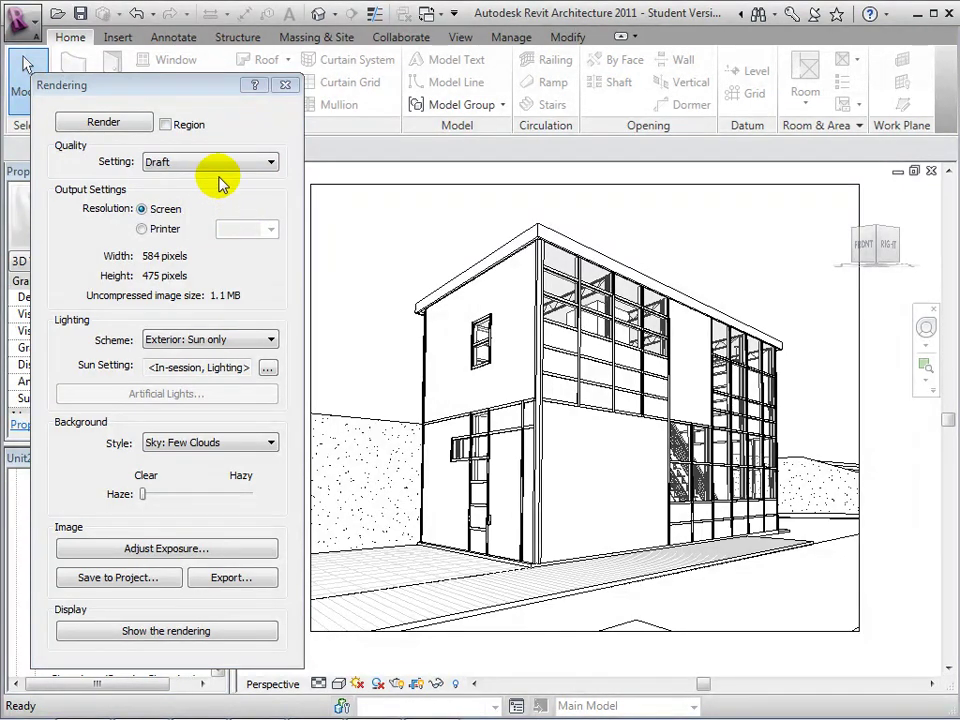
click(100, 126)
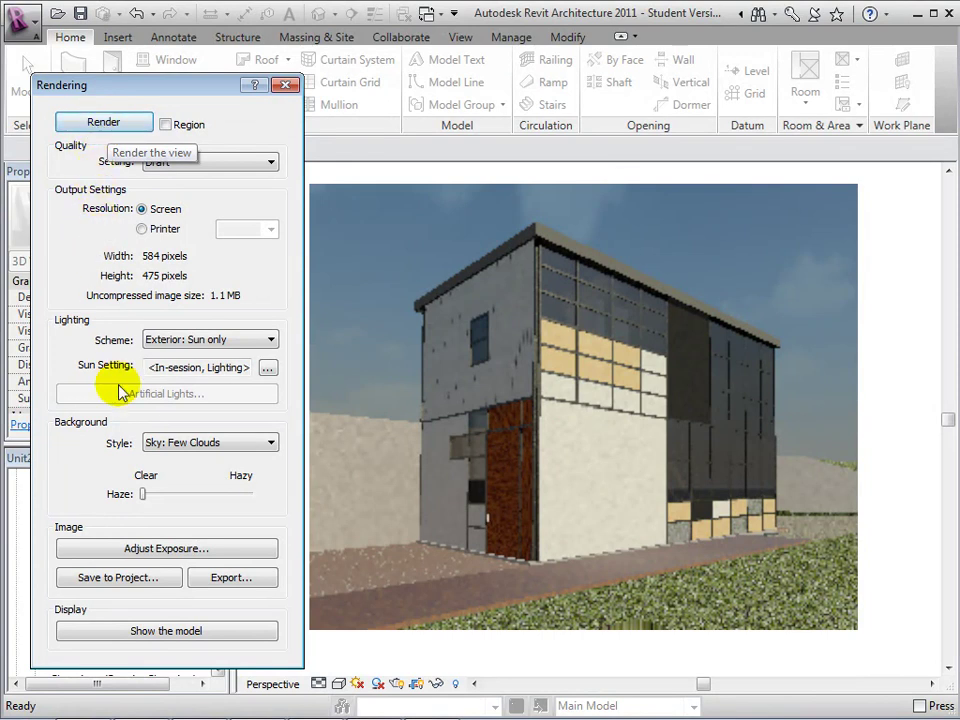
- Compare the model with the rendering, then re-render the studio at Medium quality
click(170, 632)
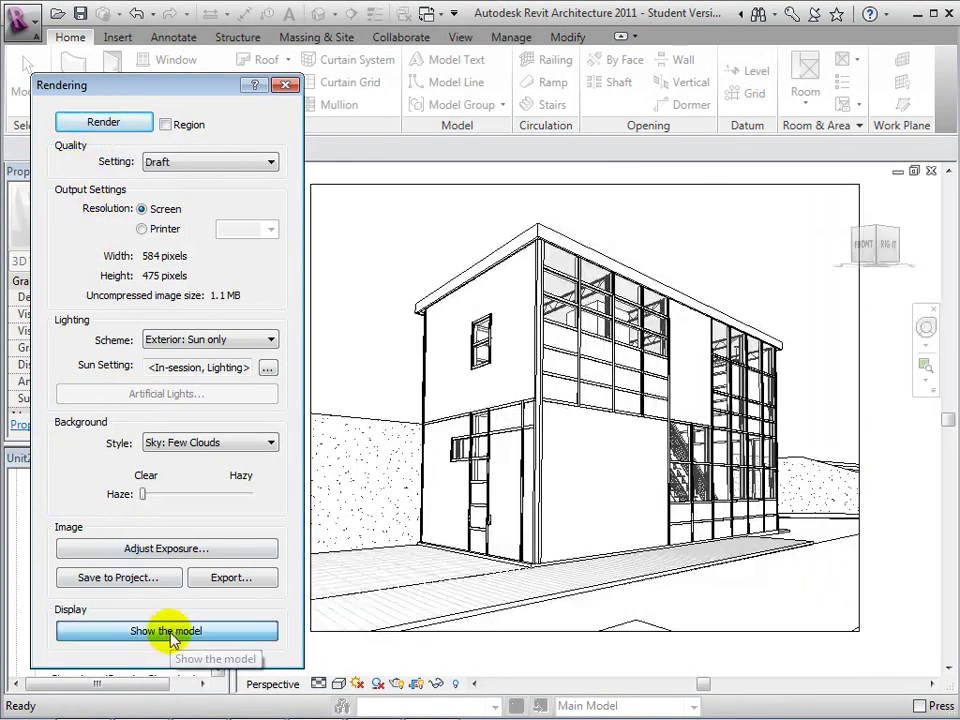
click(170, 632)
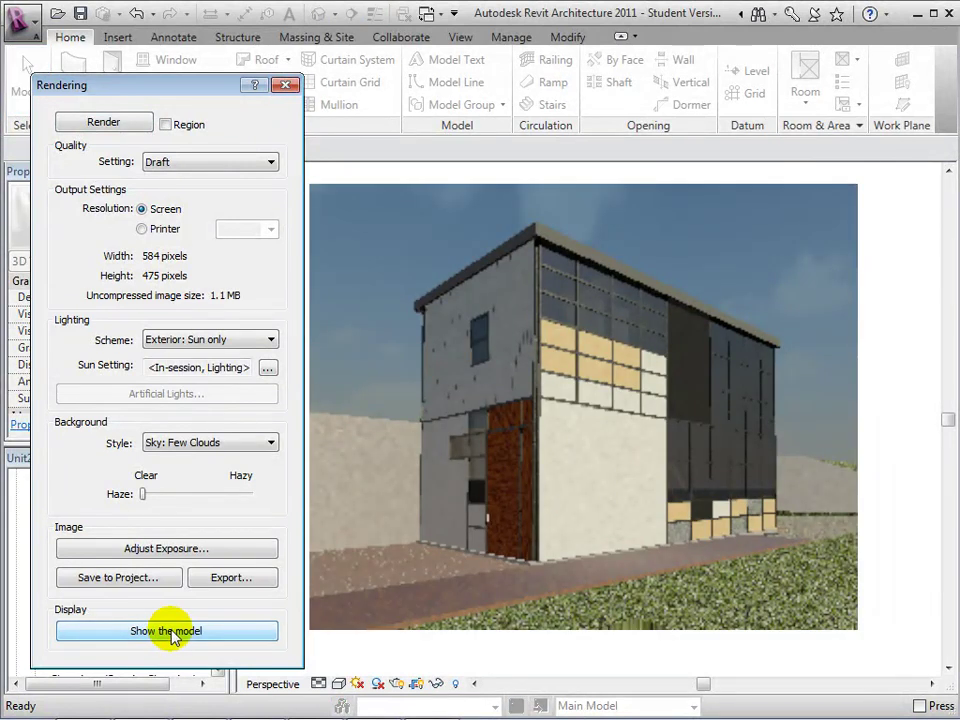
click(268, 163)
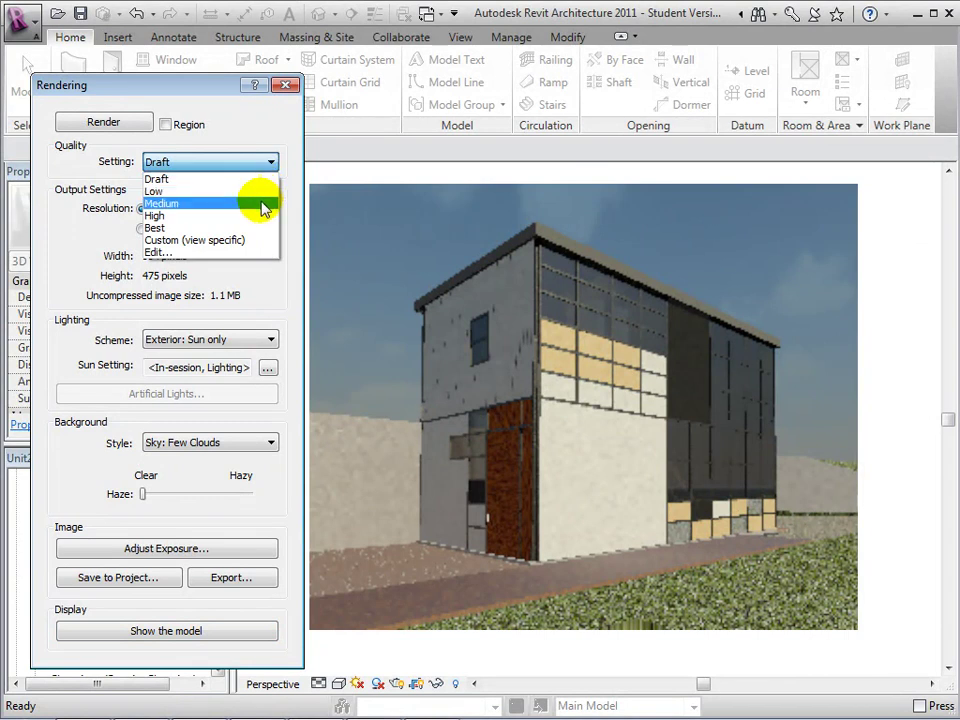
click(265, 204)
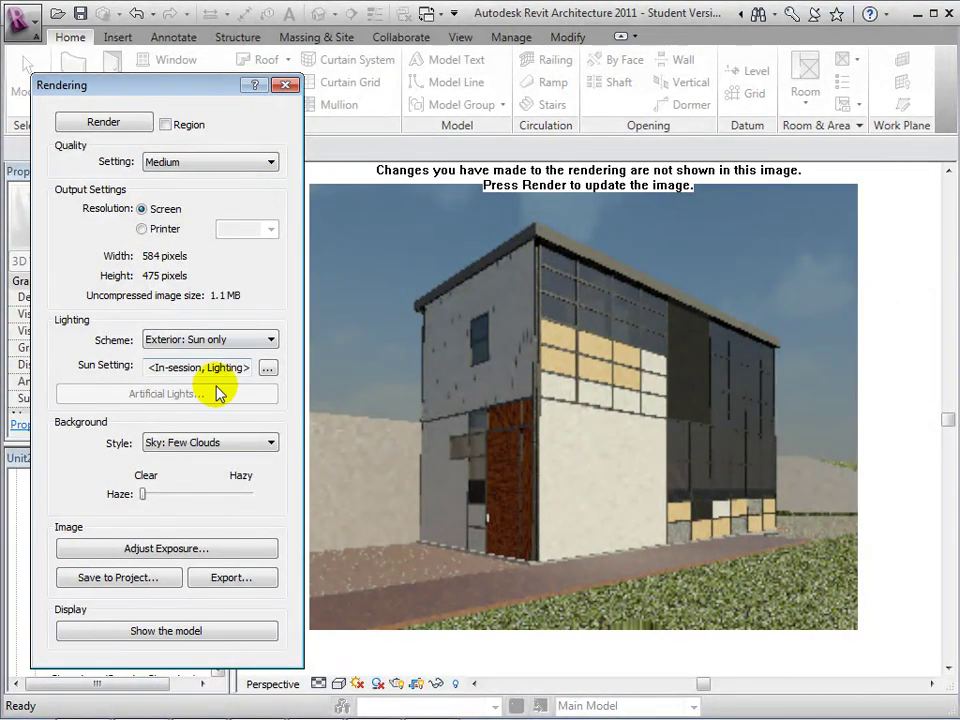
click(105, 123)
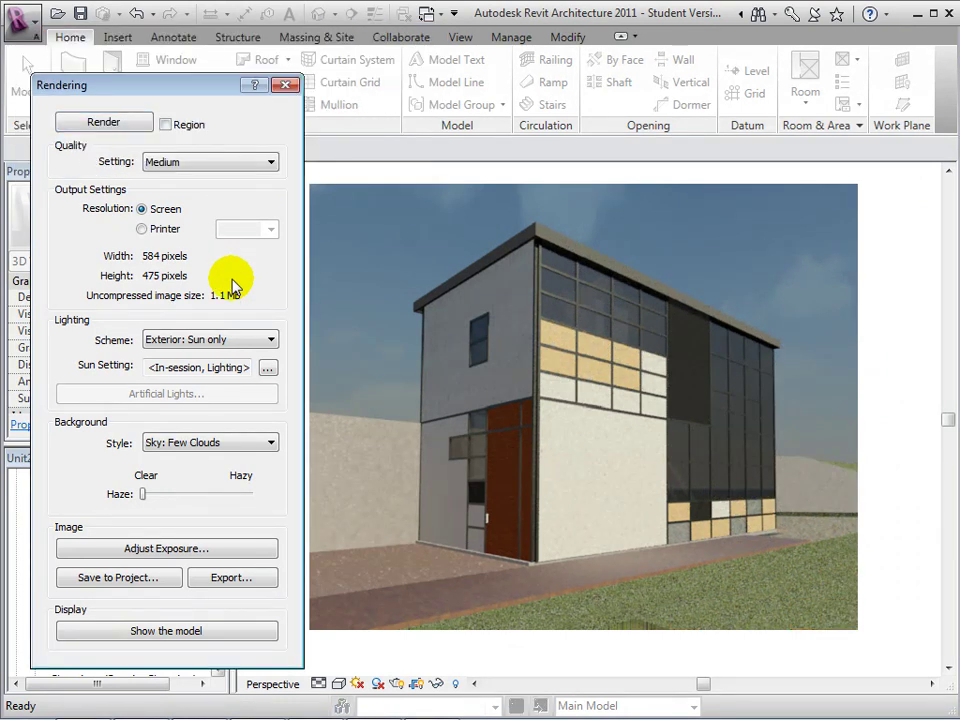
- Compare the Draft and Best presets' advanced values in Render Quality Settings, such as Image Precision and soft shadows
click(265, 163)
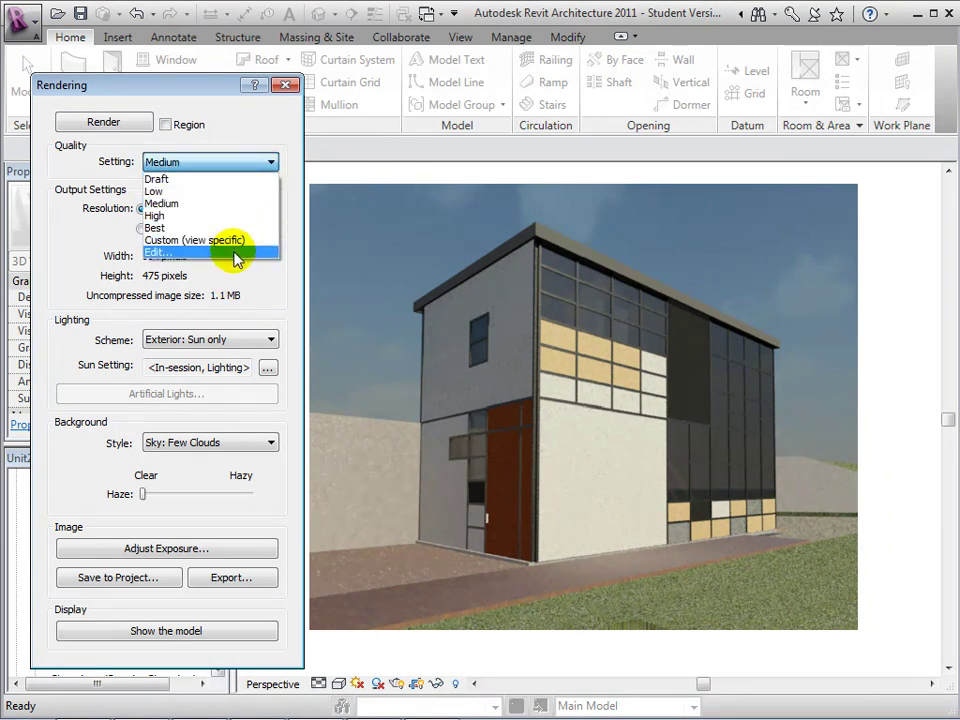
click(240, 253)
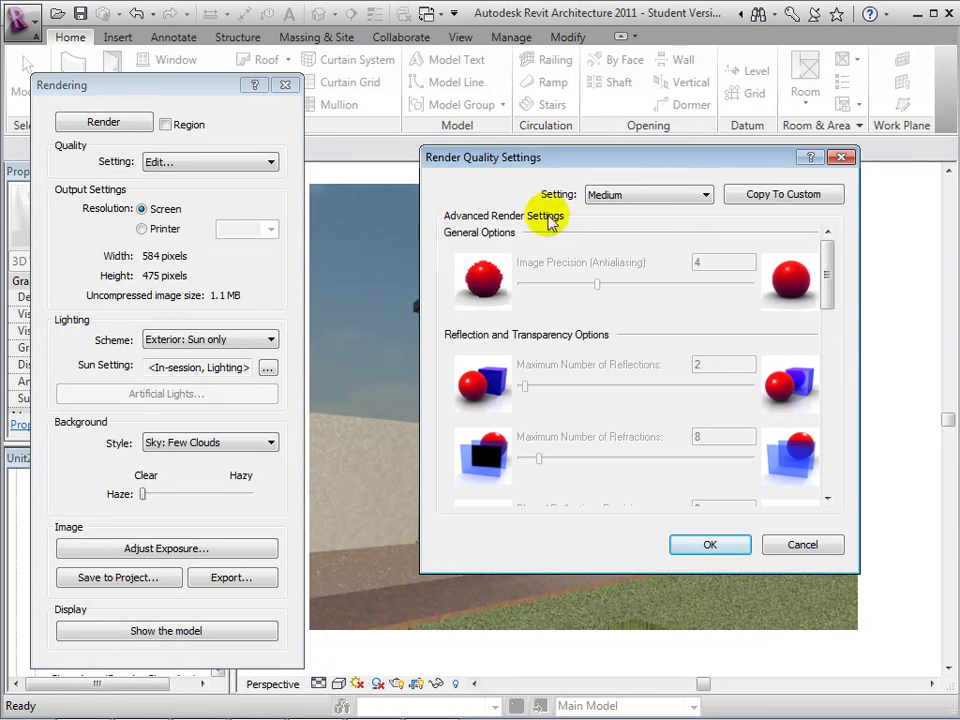
click(704, 195)
click(677, 213)
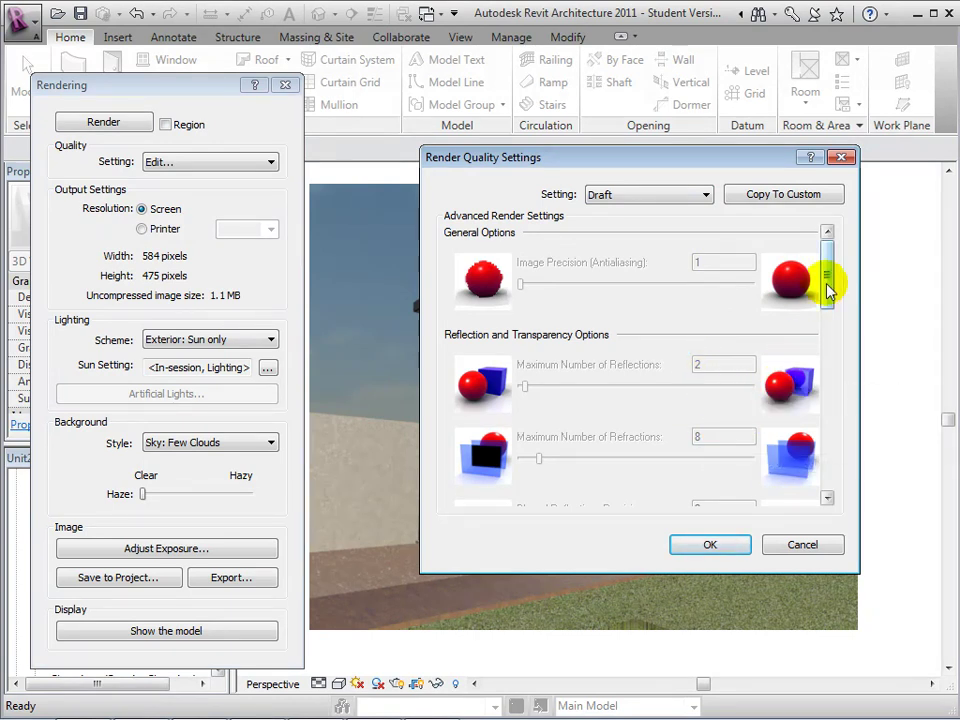
mouse_move(827, 290)
mouse_down()
mouse_move(846, 527)
mouse_move(826, 272)
mouse_up()
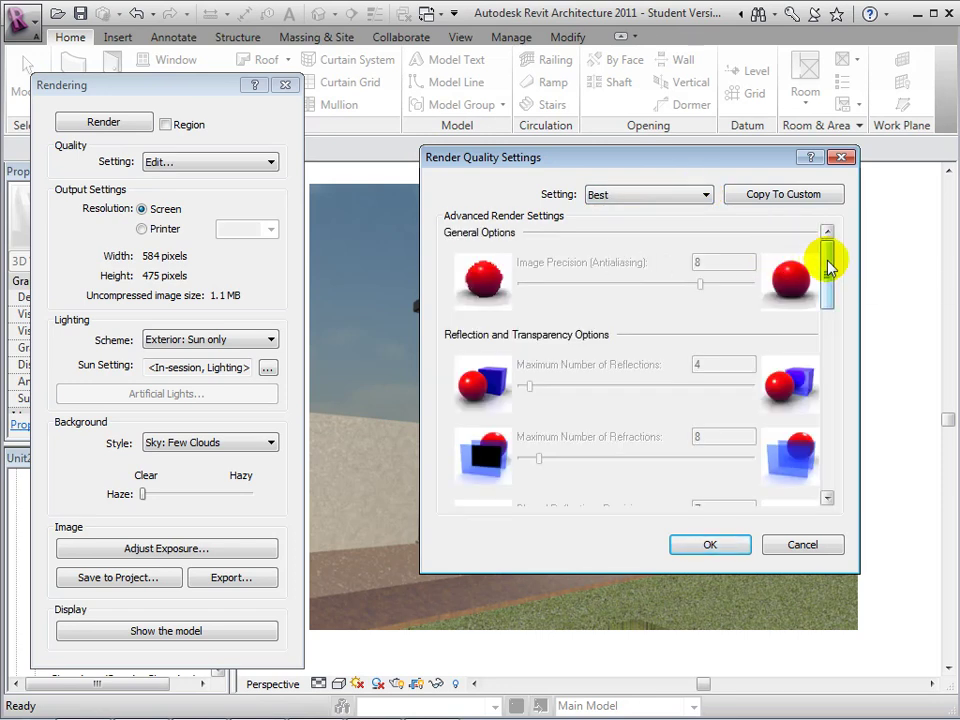
drag(829, 263, 836, 449)
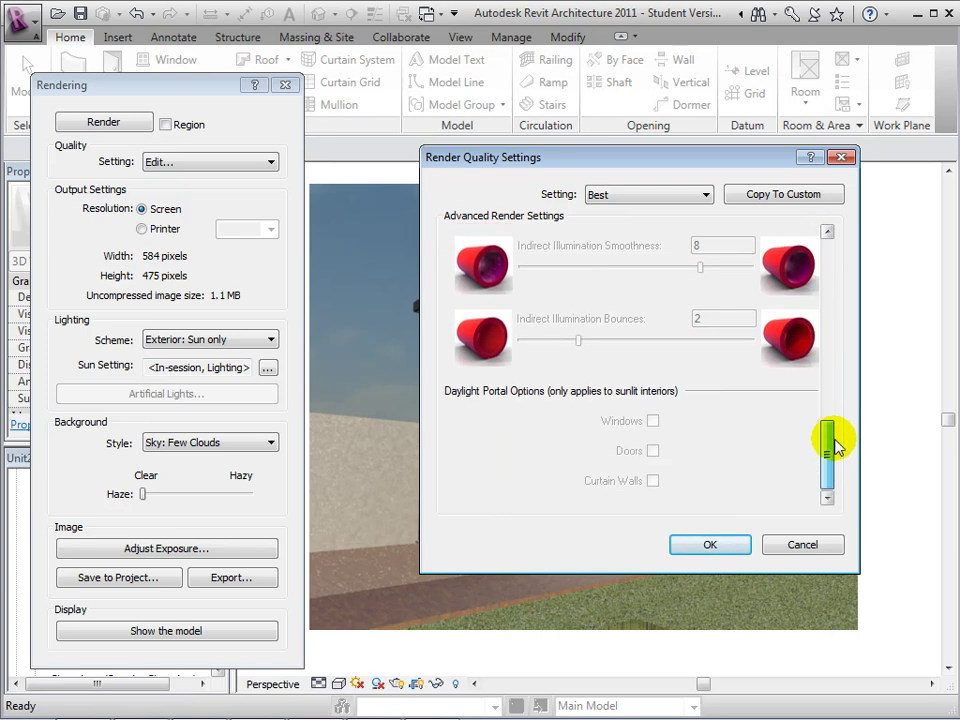
- Accept the quality settings, then try Printer output resolution at 150 DPI
click(735, 543)
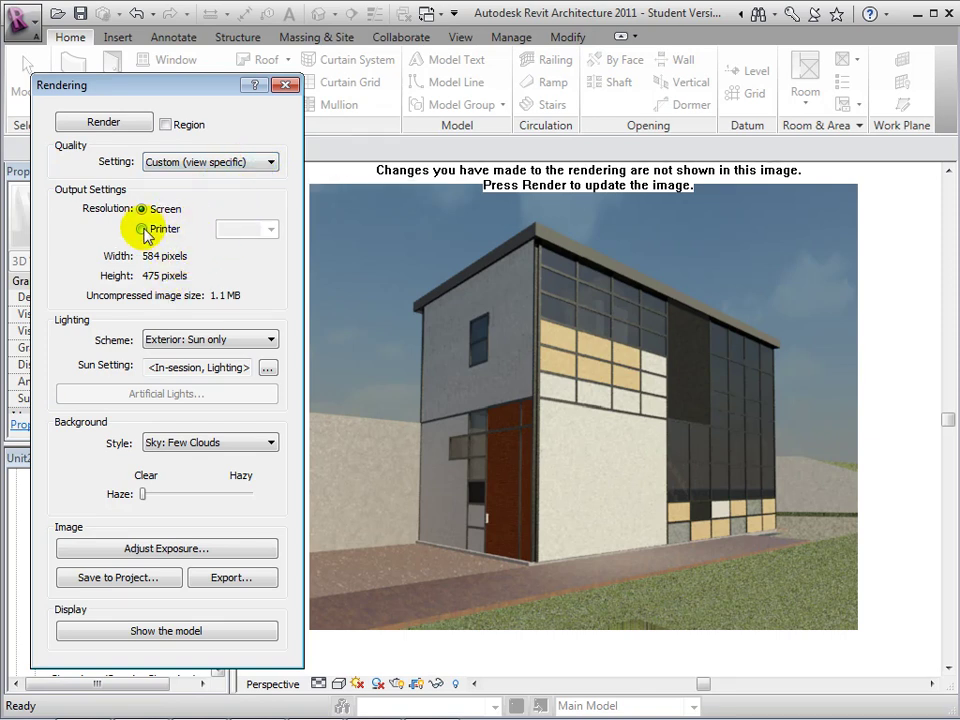
click(143, 228)
click(270, 229)
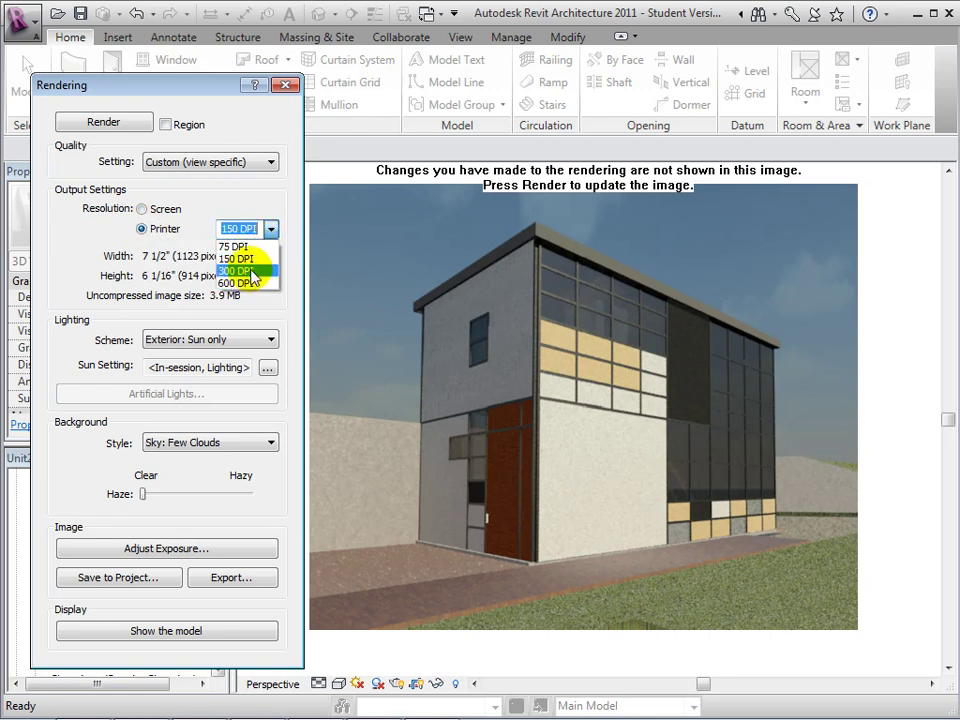
click(240, 259)
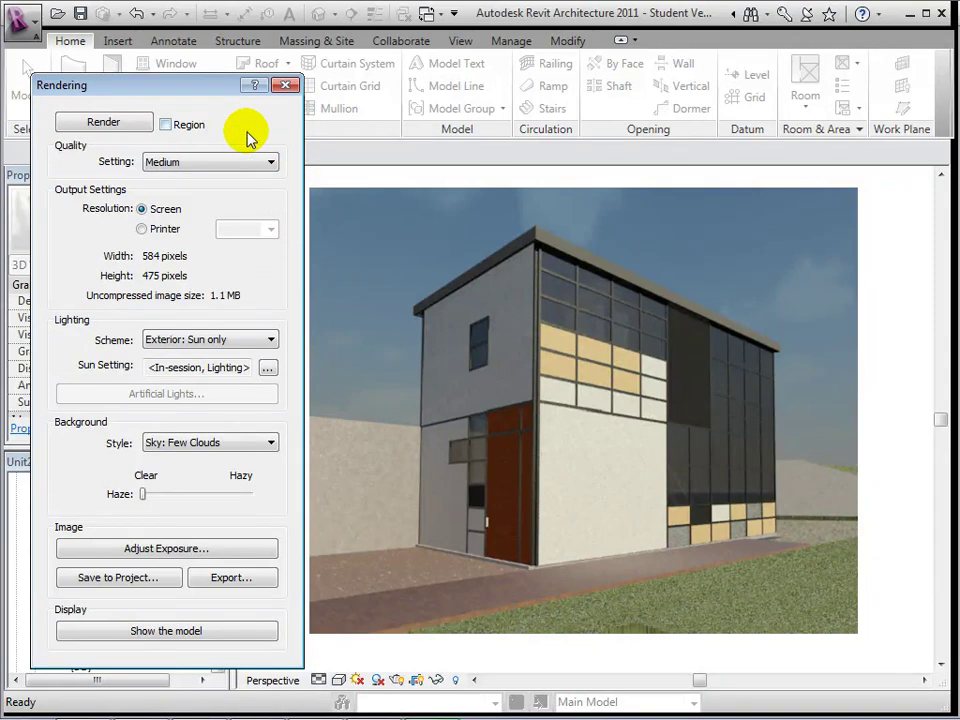
- Enable region rendering and frame the lower-left entrance with a 140 × 194-pixel region
click(166, 125)
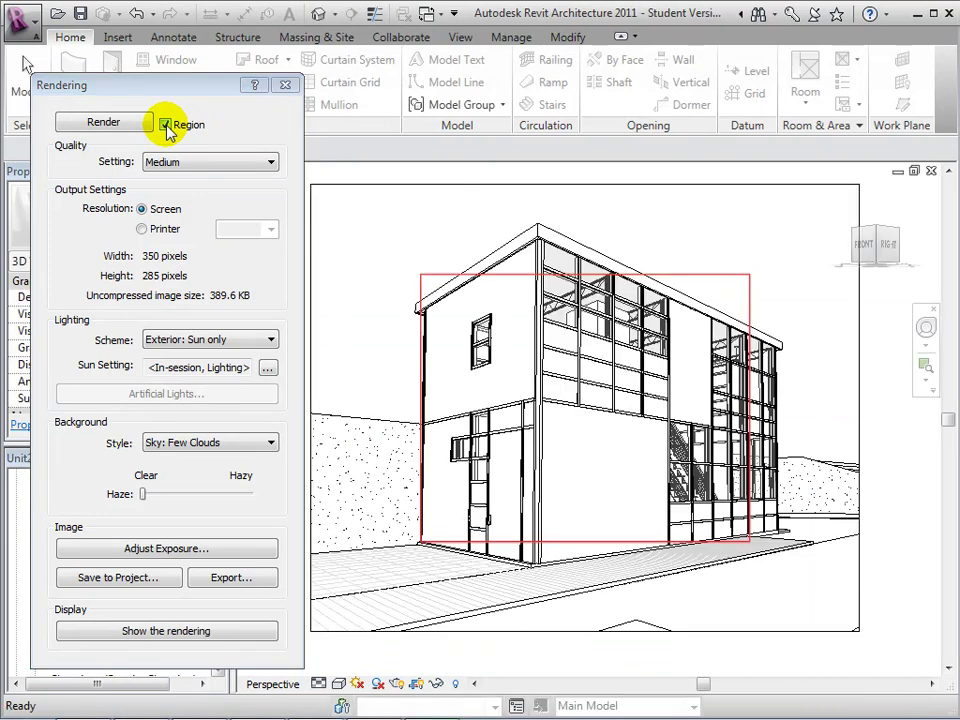
click(421, 277)
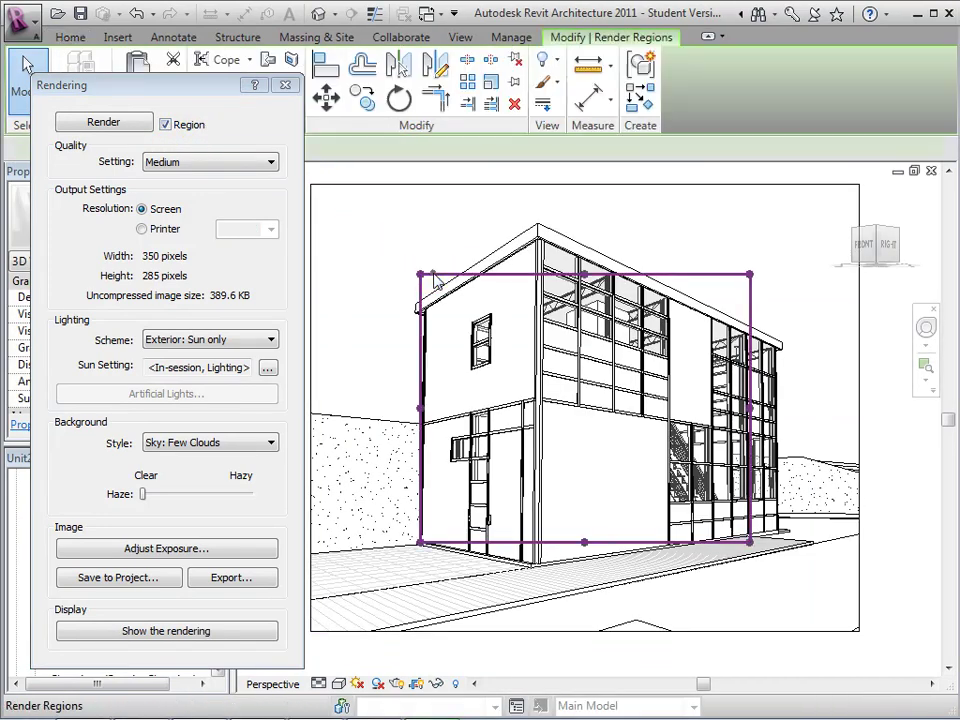
drag(420, 273, 414, 391)
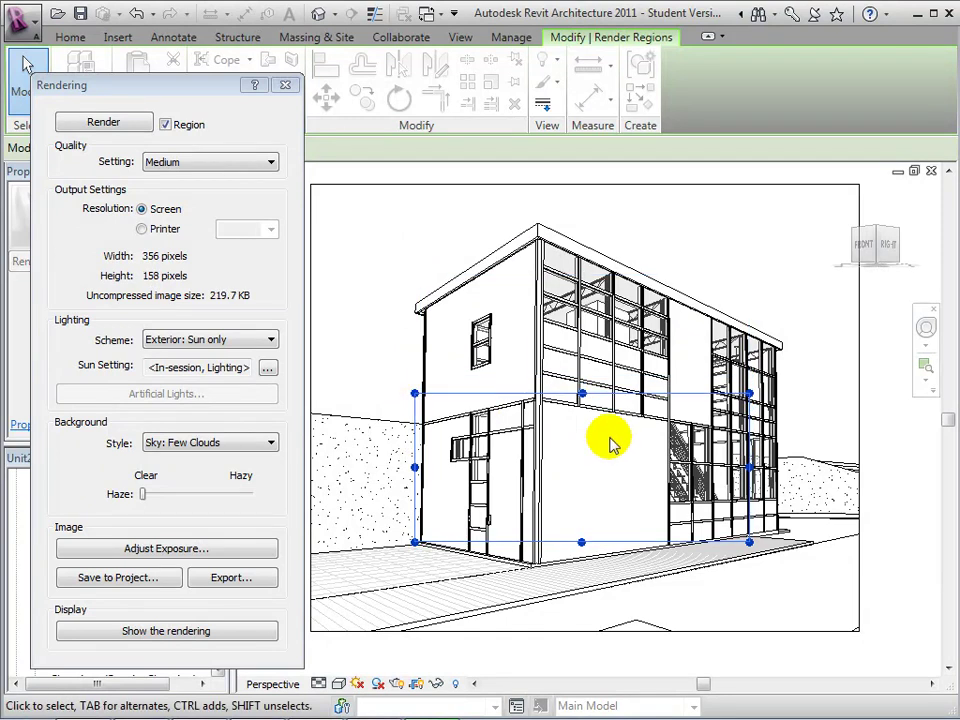
drag(744, 538, 550, 574)
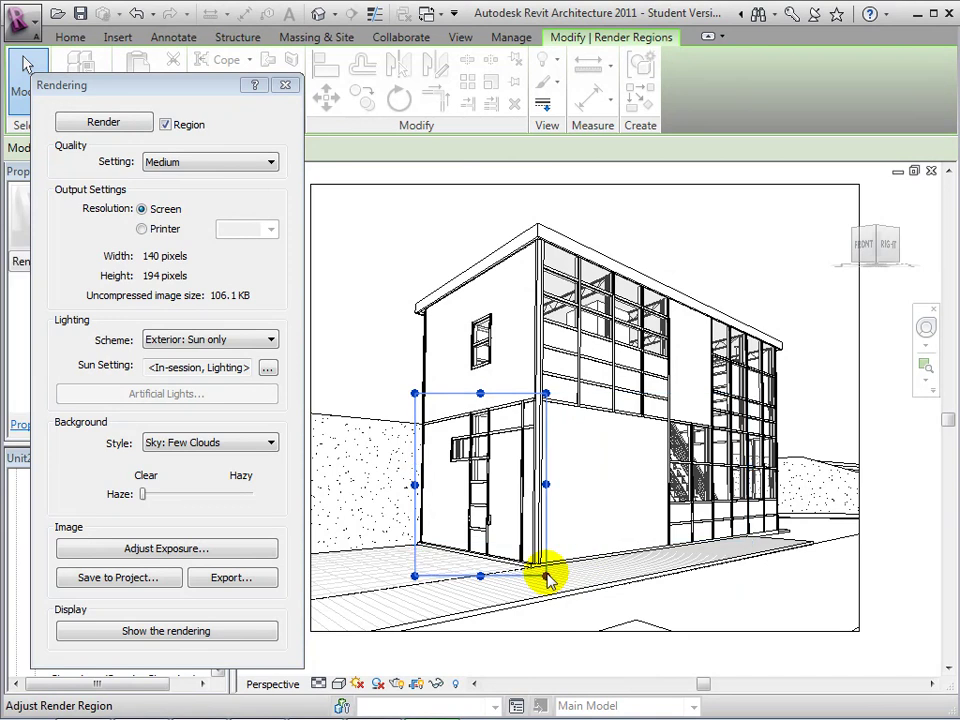
- Set the render quality to High and start rendering the region
click(271, 163)
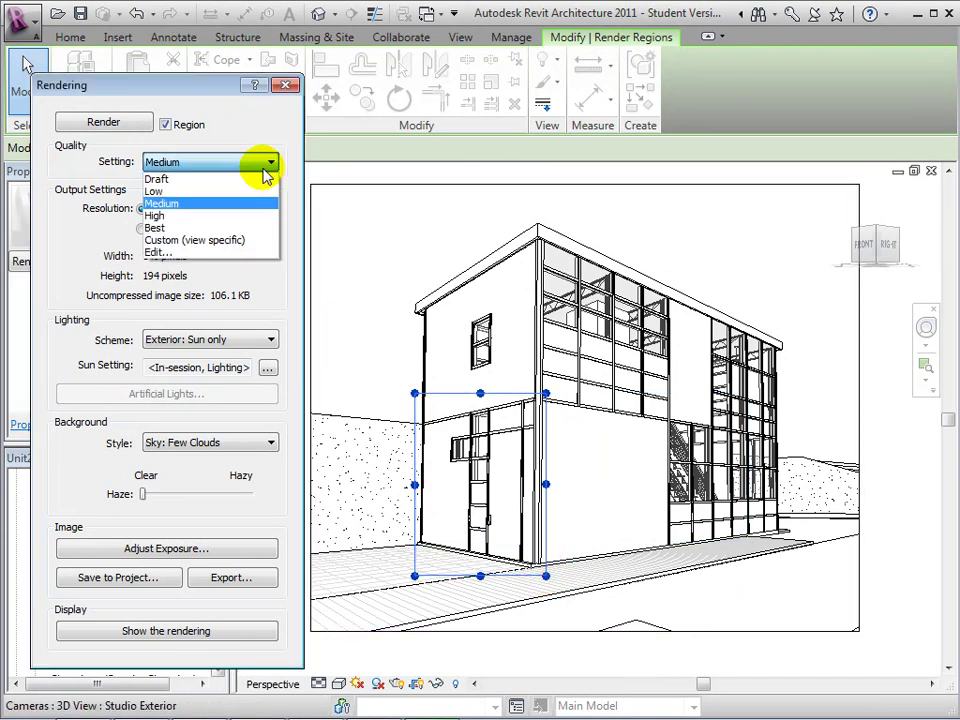
click(193, 216)
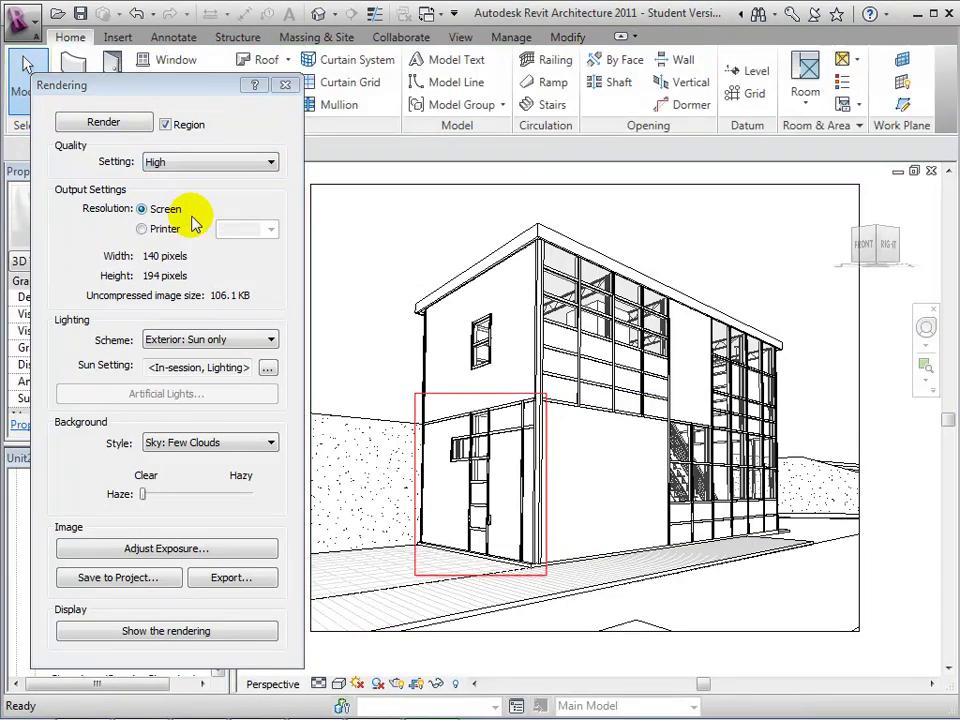
click(122, 127)
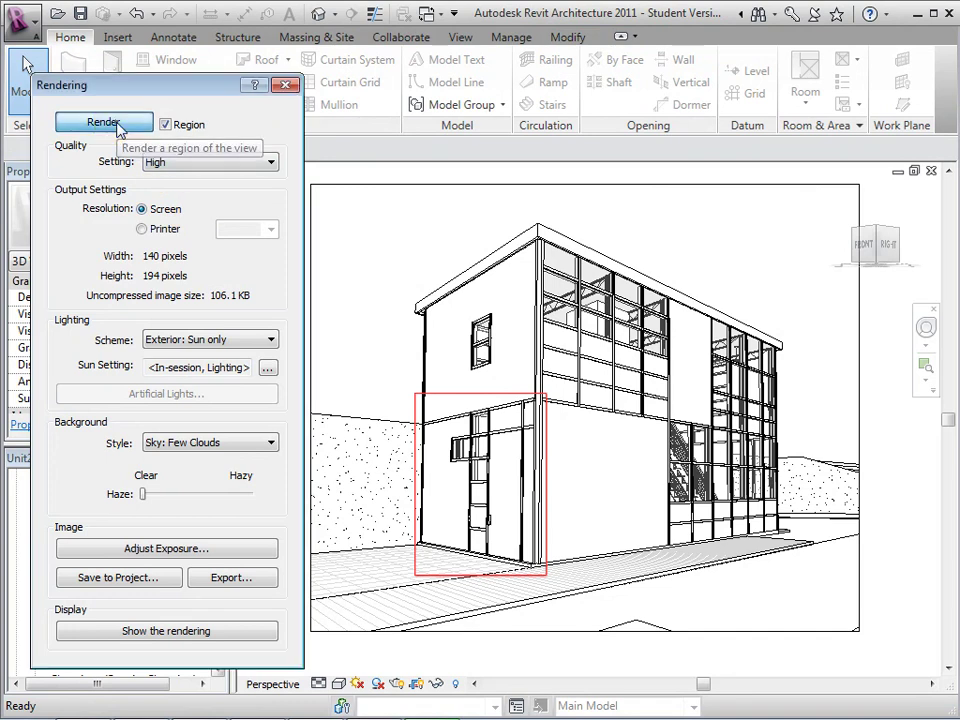
- Render the entrance region at High quality and compare it with the plain model view
click(118, 125)
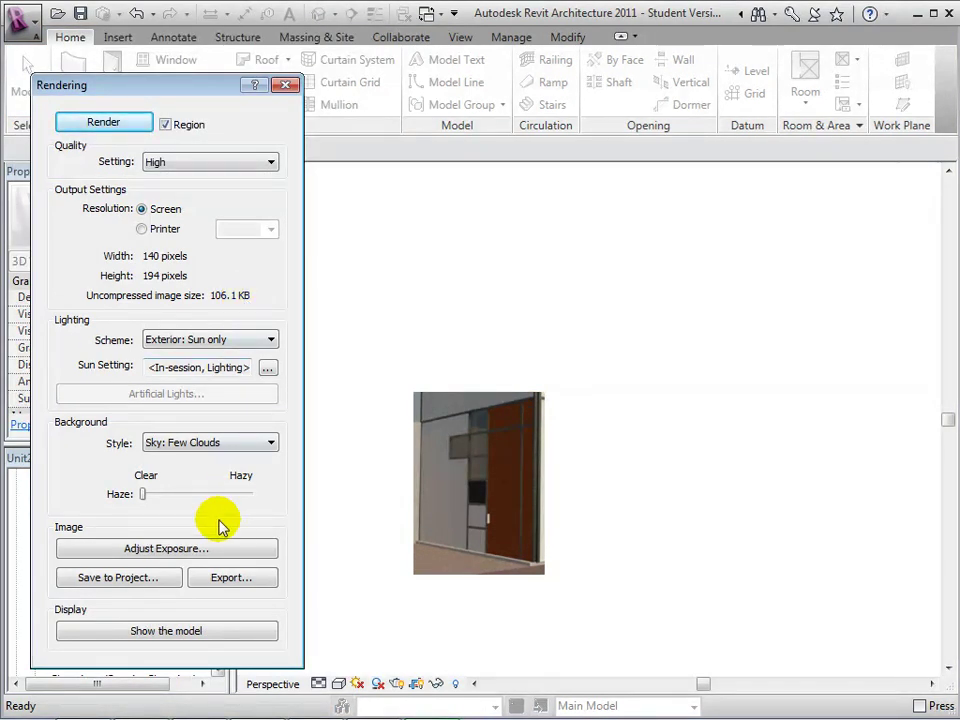
click(205, 643)
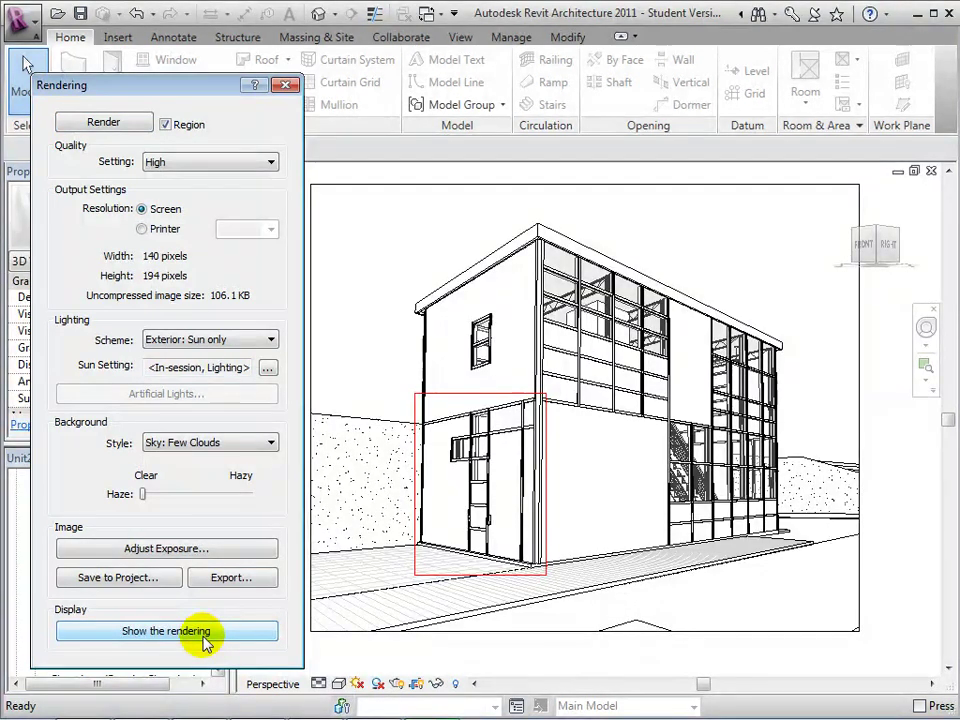
click(205, 641)
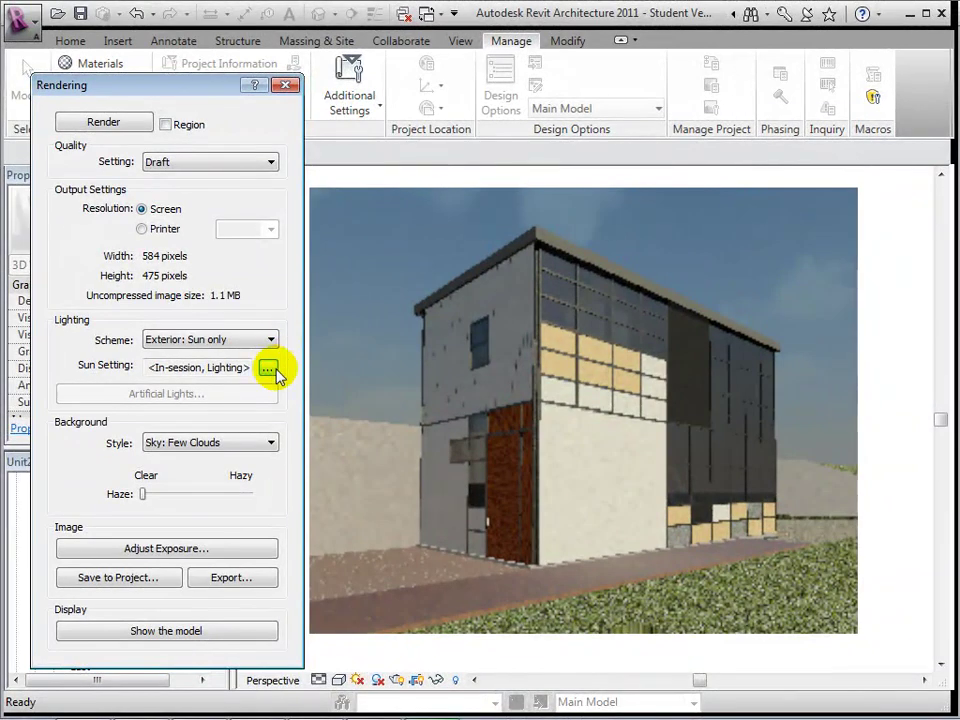
- Try the Sunlight from Top Right and Top Left presets, then choose a Still sun in Los Angeles
click(268, 369)
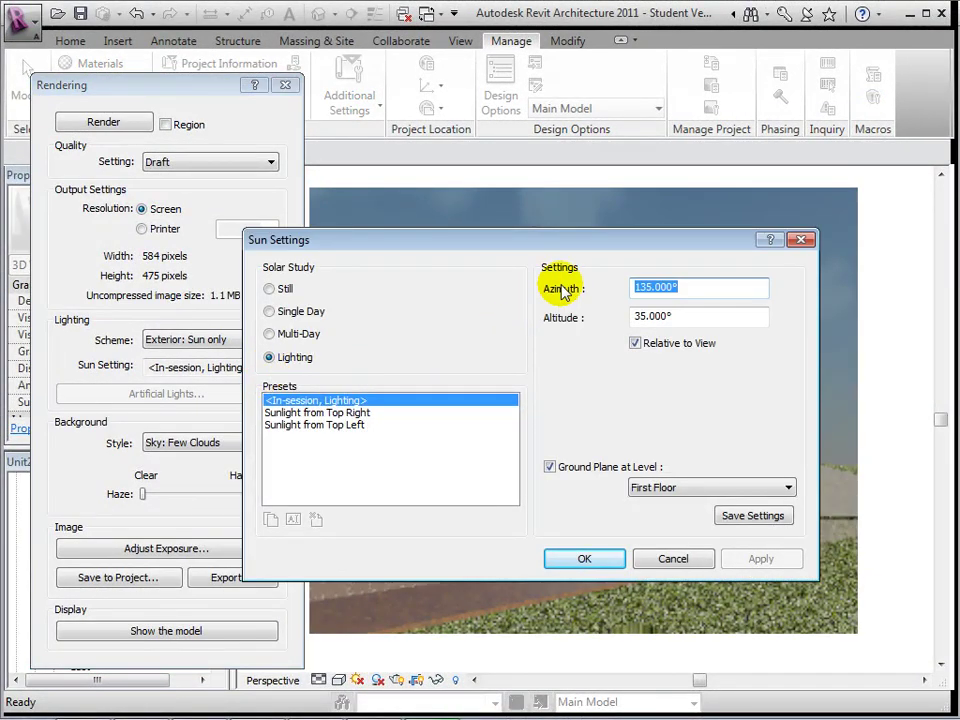
click(356, 413)
click(357, 426)
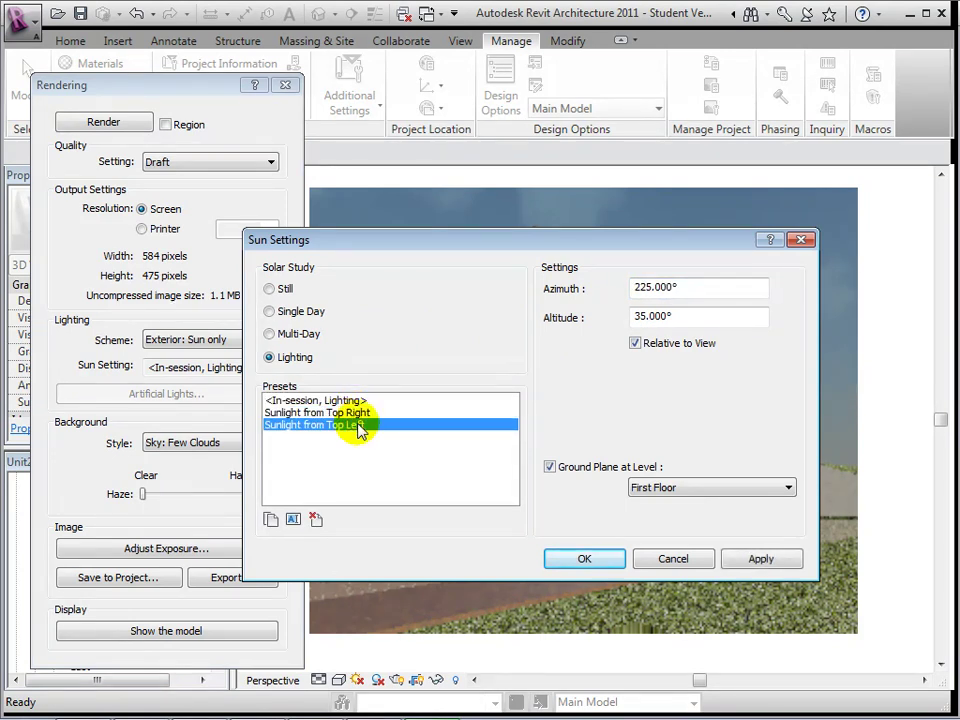
click(270, 290)
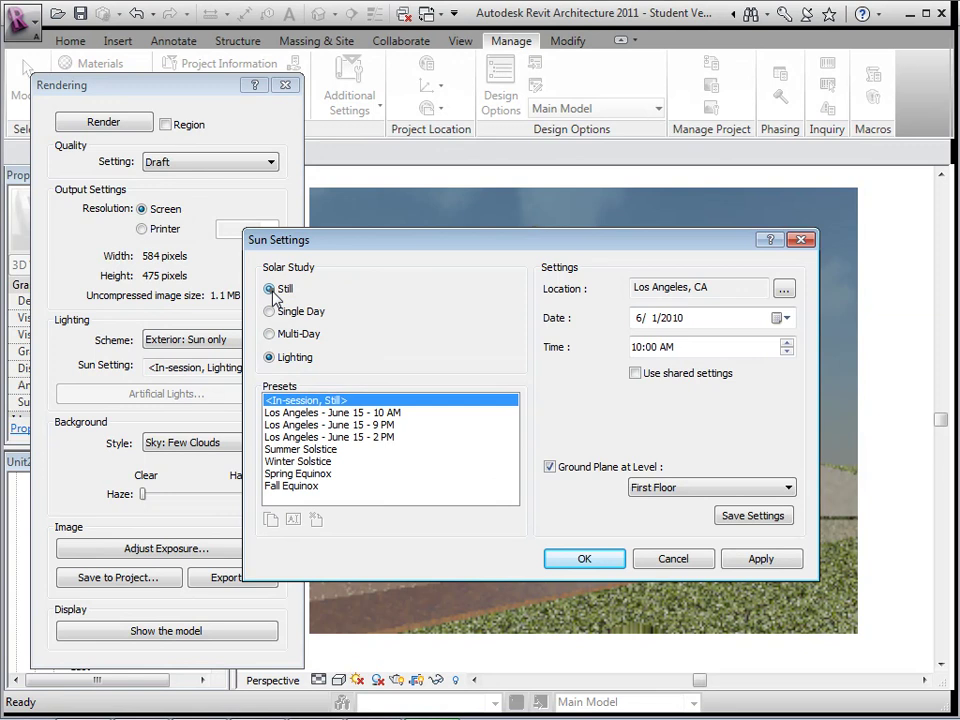
- Confirm the project location as Los Angeles, CA
click(783, 290)
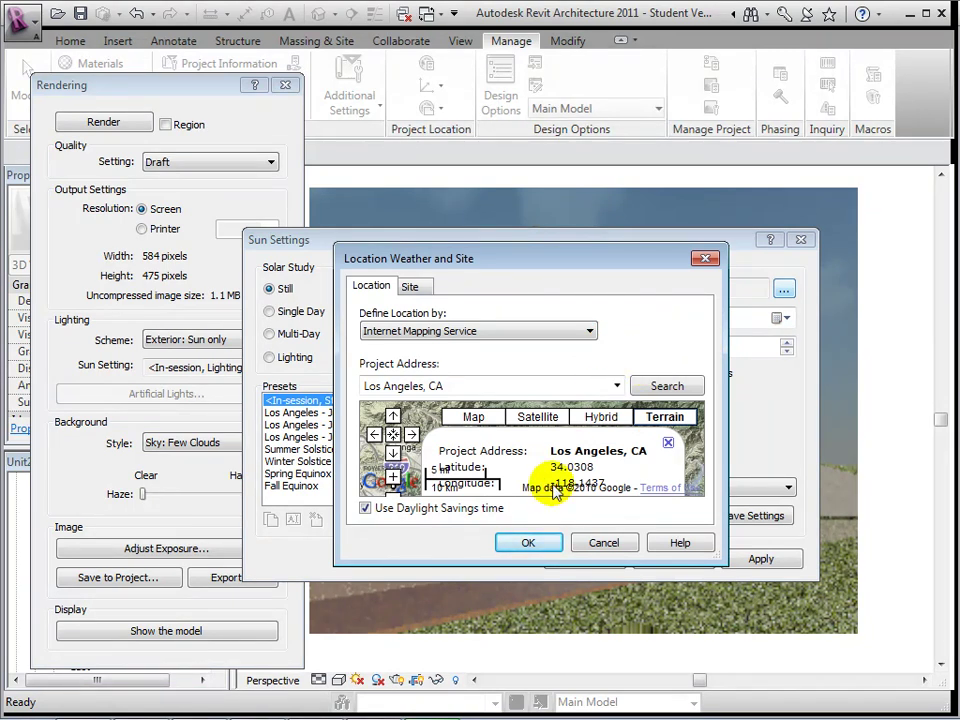
click(540, 545)
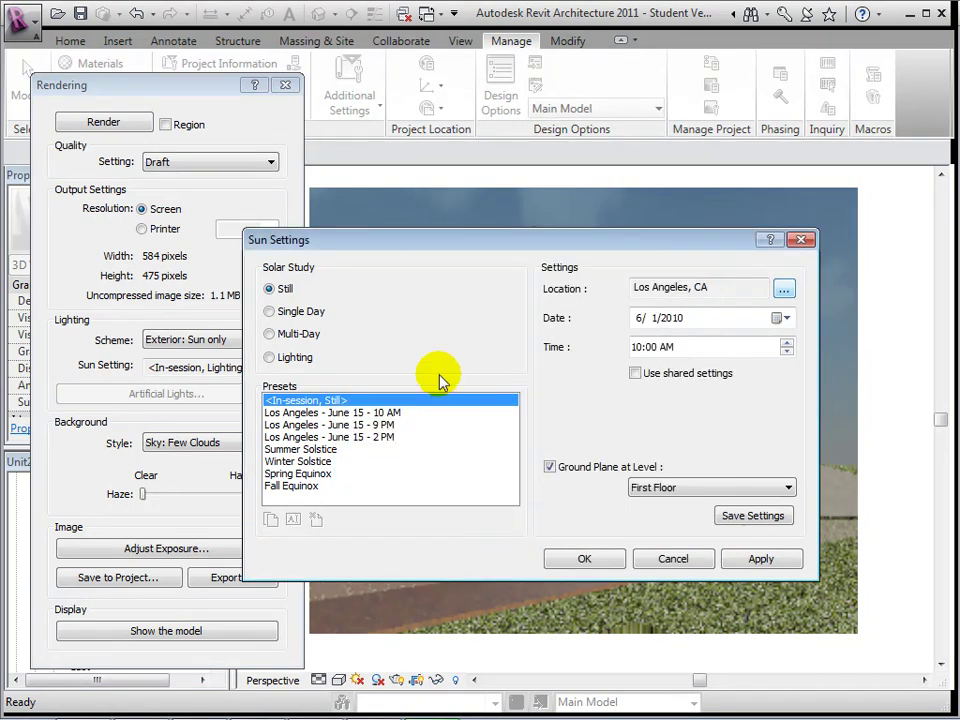
- Preview the Single Day and Multi-Day solar study options, then close Sun Settings
click(270, 312)
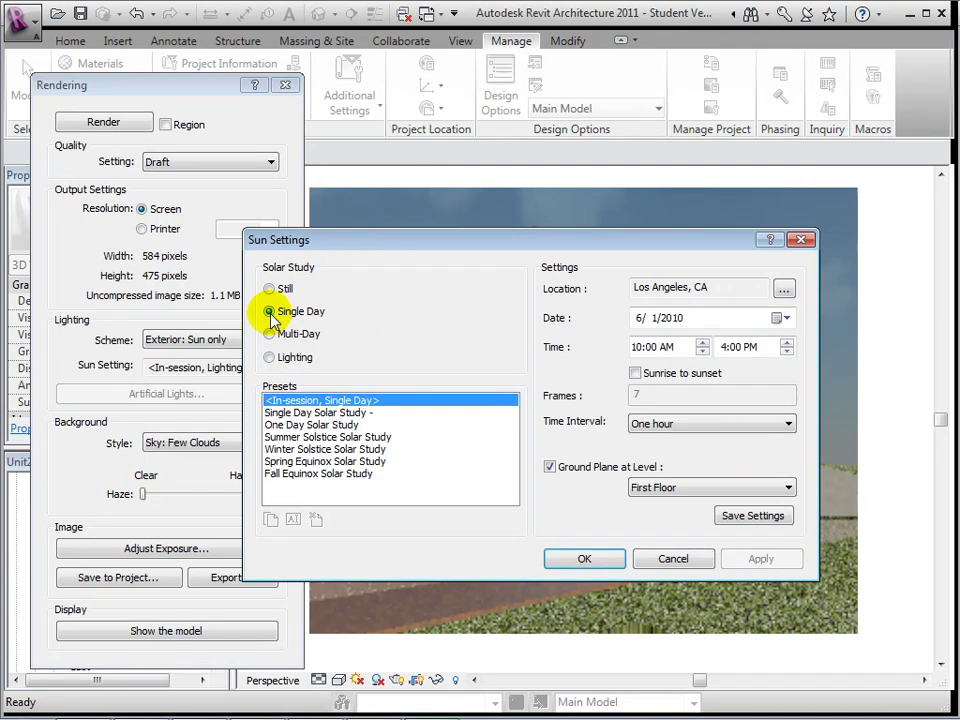
click(270, 334)
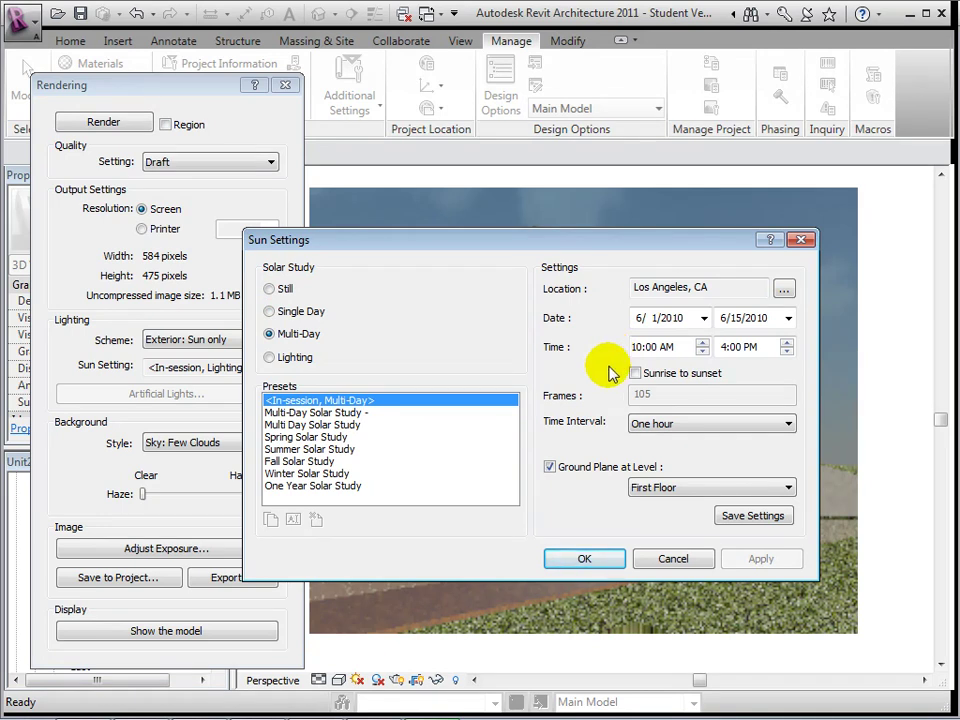
click(586, 562)
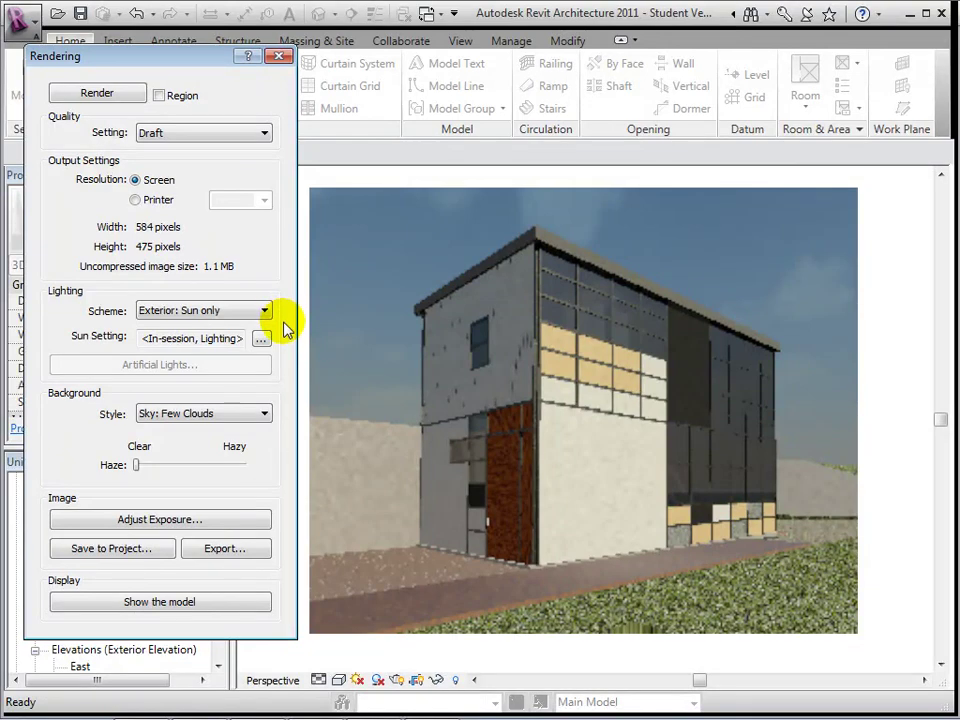
- Set the background style to Image and open its settings, showing tec-a.jpg at Original Size
click(265, 414)
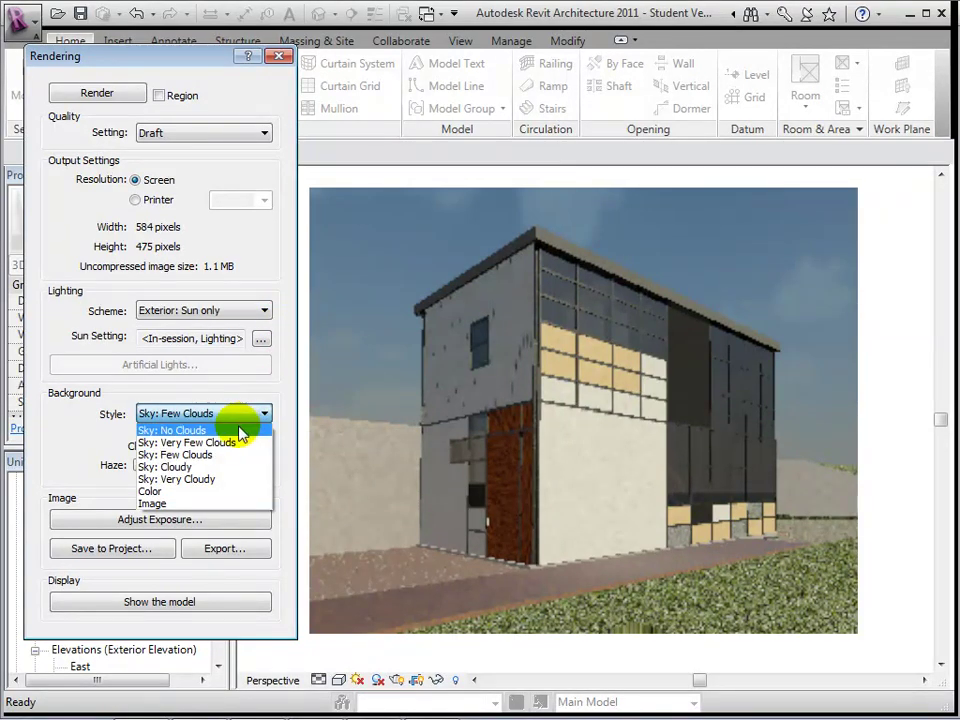
click(210, 505)
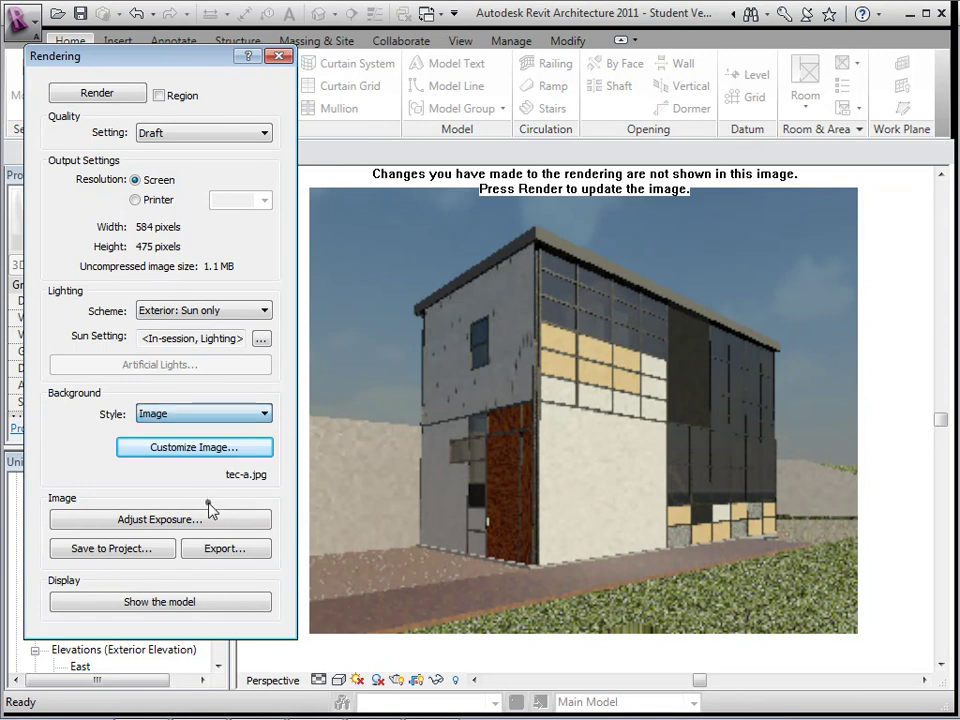
click(194, 448)
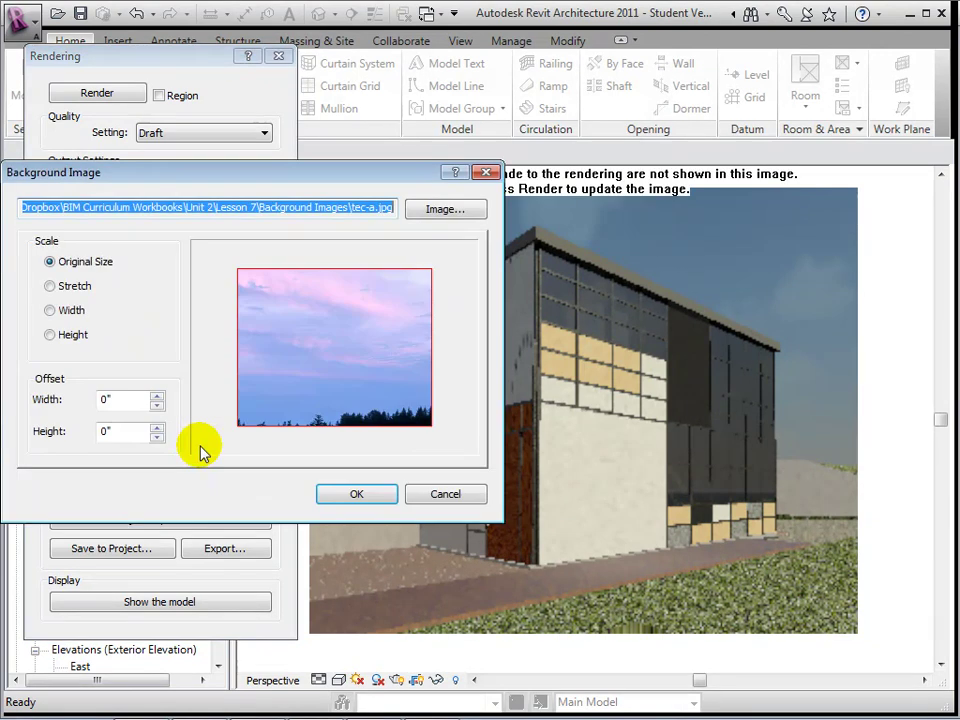
- Use srise_03.jpg as the rendering background image, scaled to Stretch
click(430, 212)
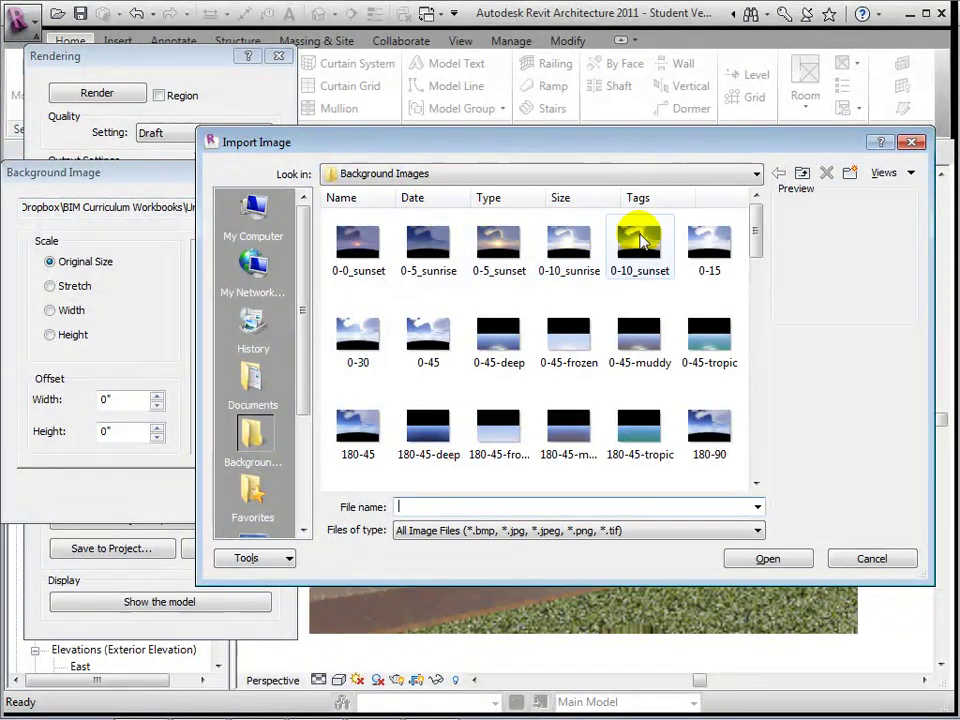
click(757, 230)
drag(757, 230, 754, 369)
double_click(497, 349)
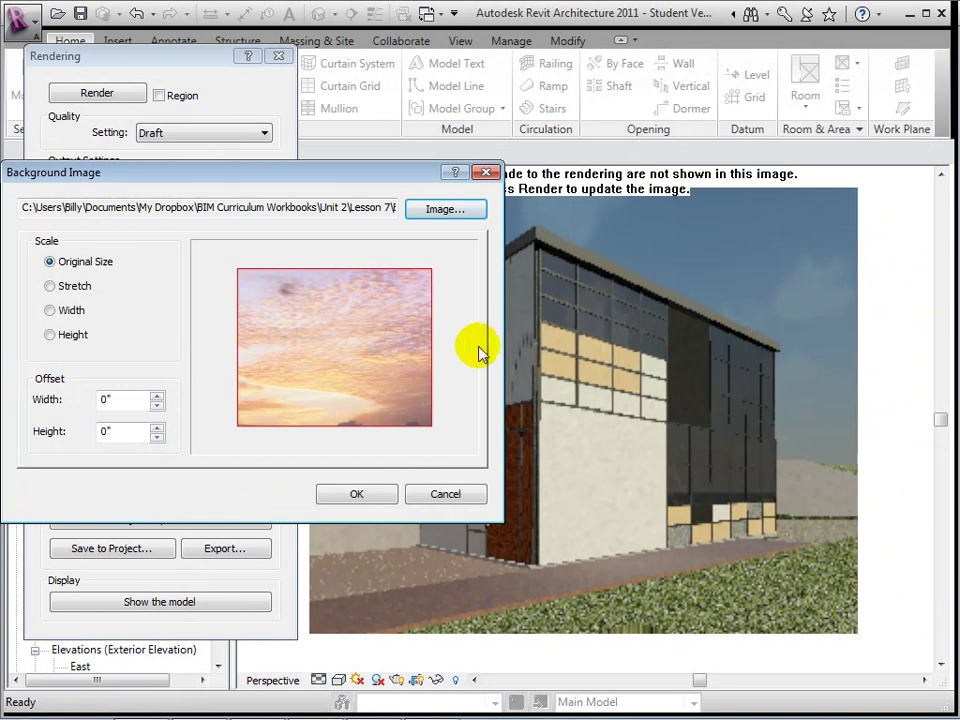
click(52, 287)
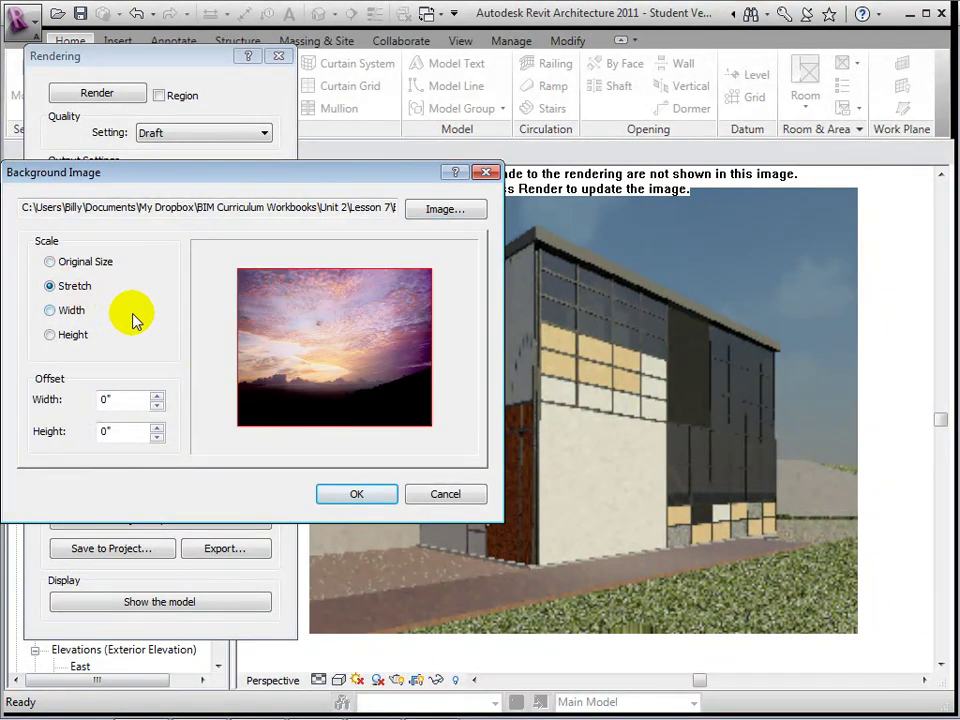
click(343, 493)
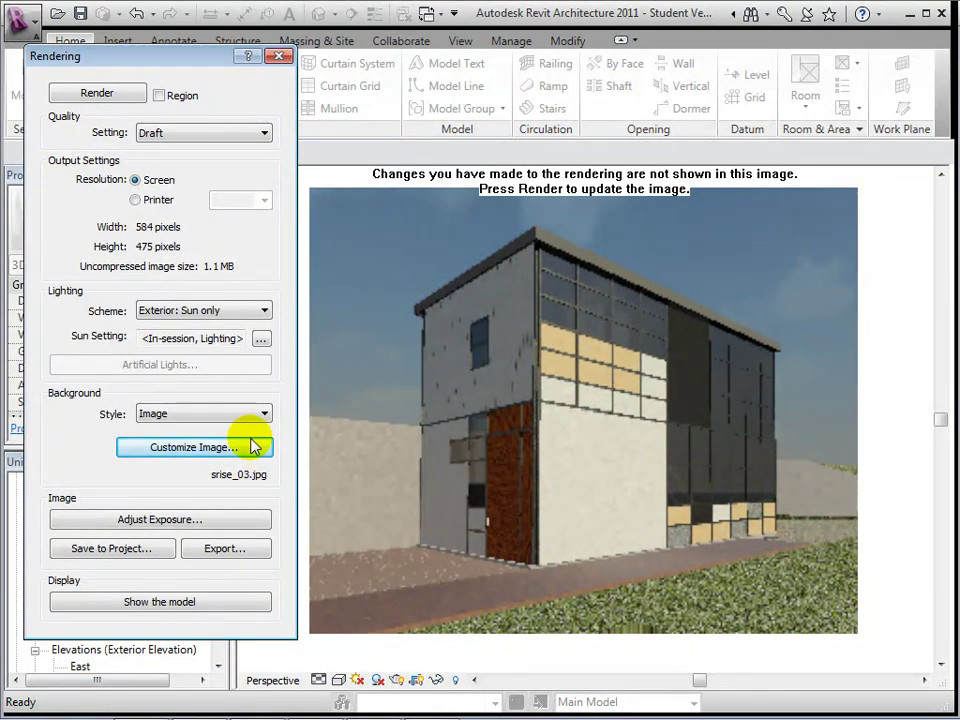
- Render the studio view with the quality setting at Medium
click(262, 138)
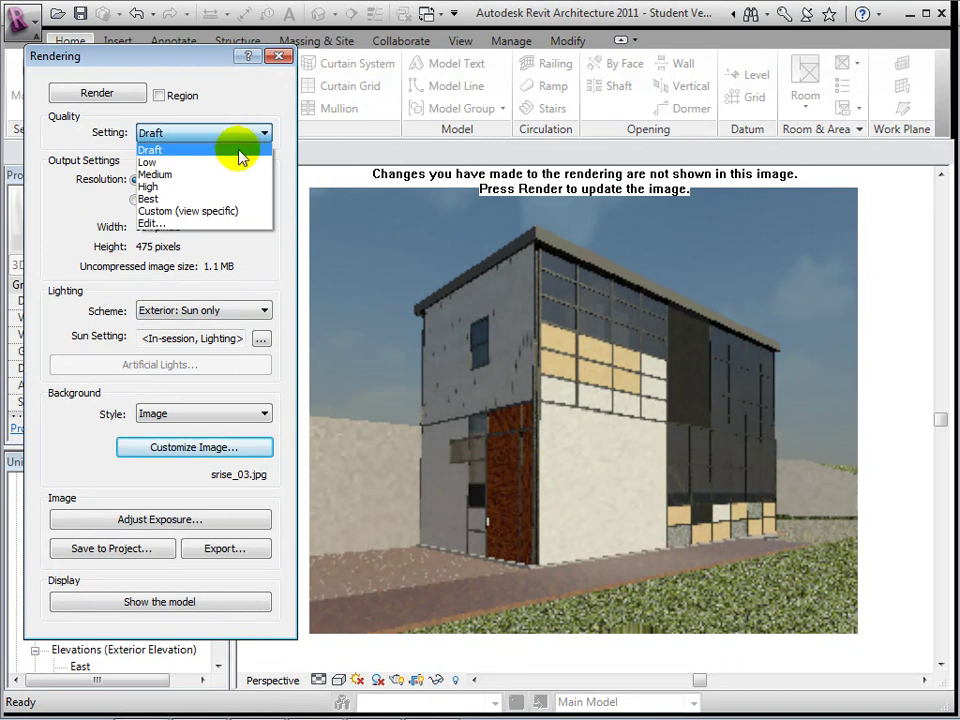
click(229, 174)
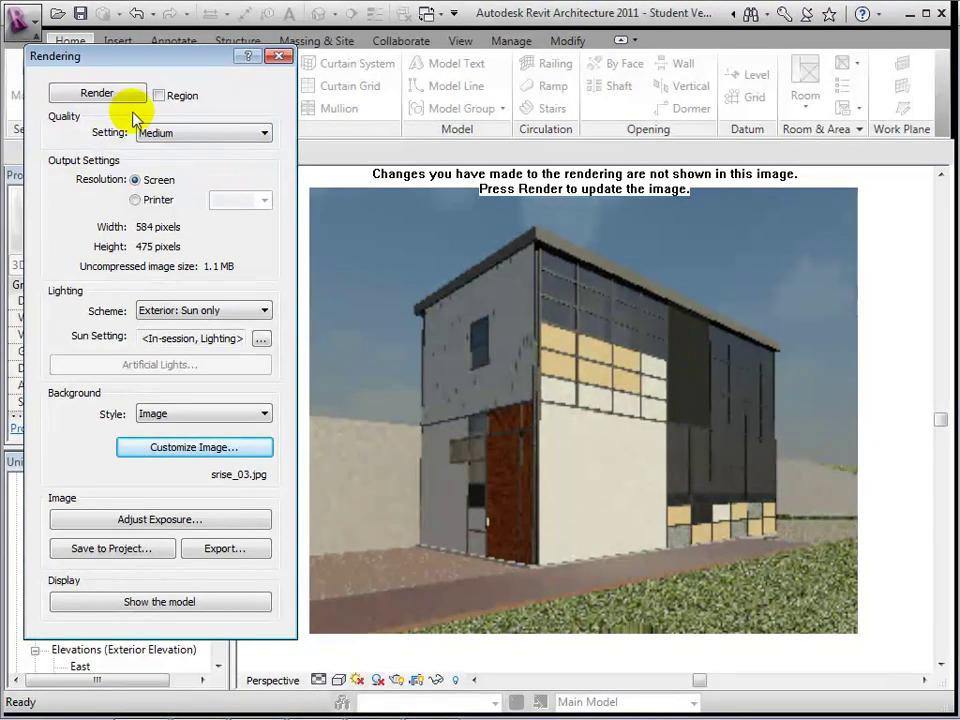
click(96, 92)
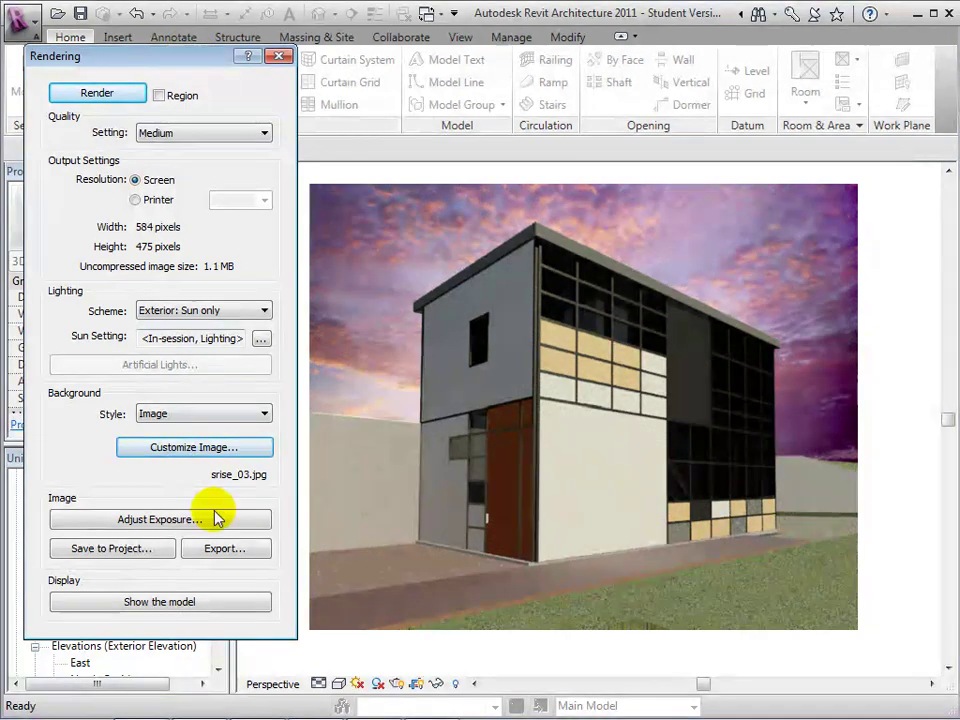
click(214, 605)
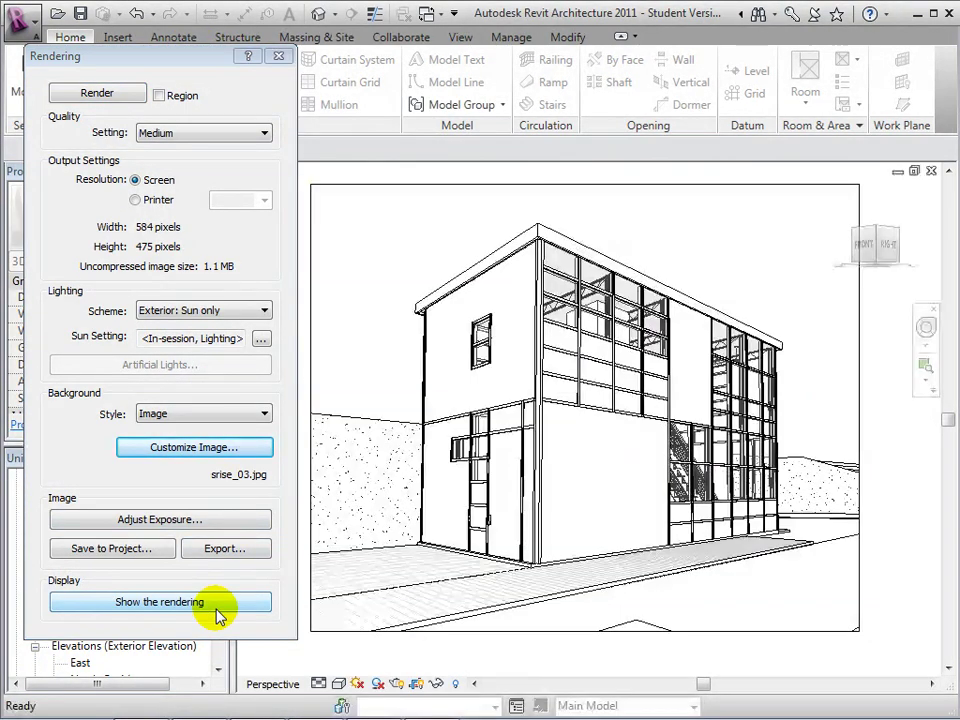
click(217, 610)
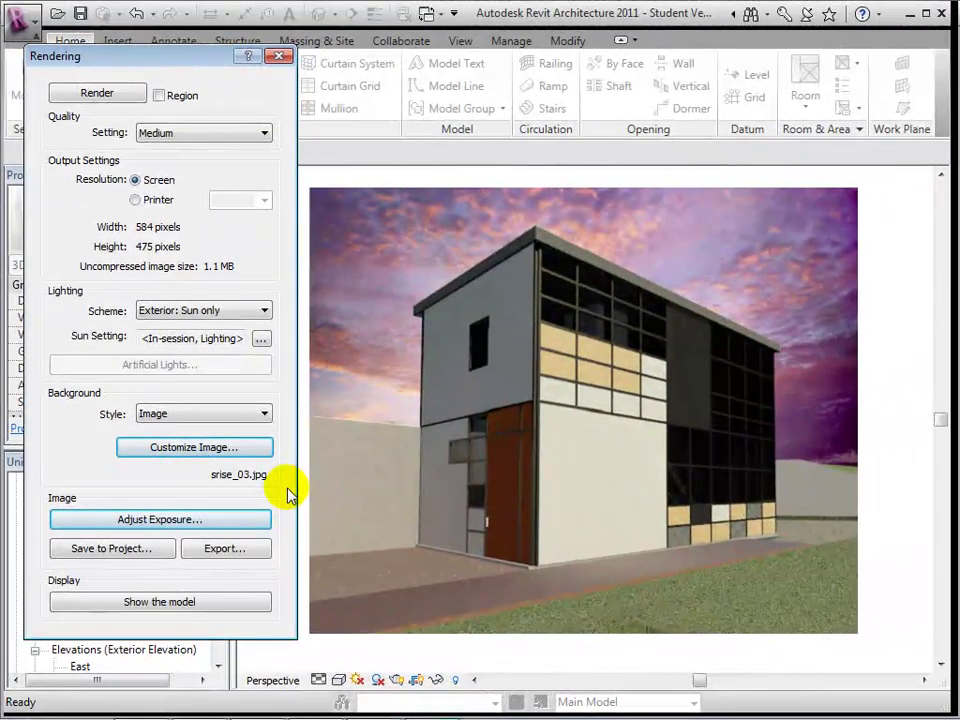
- In Exposure Control, set Exposure Value to 13 and Highlights to 0.15
click(237, 520)
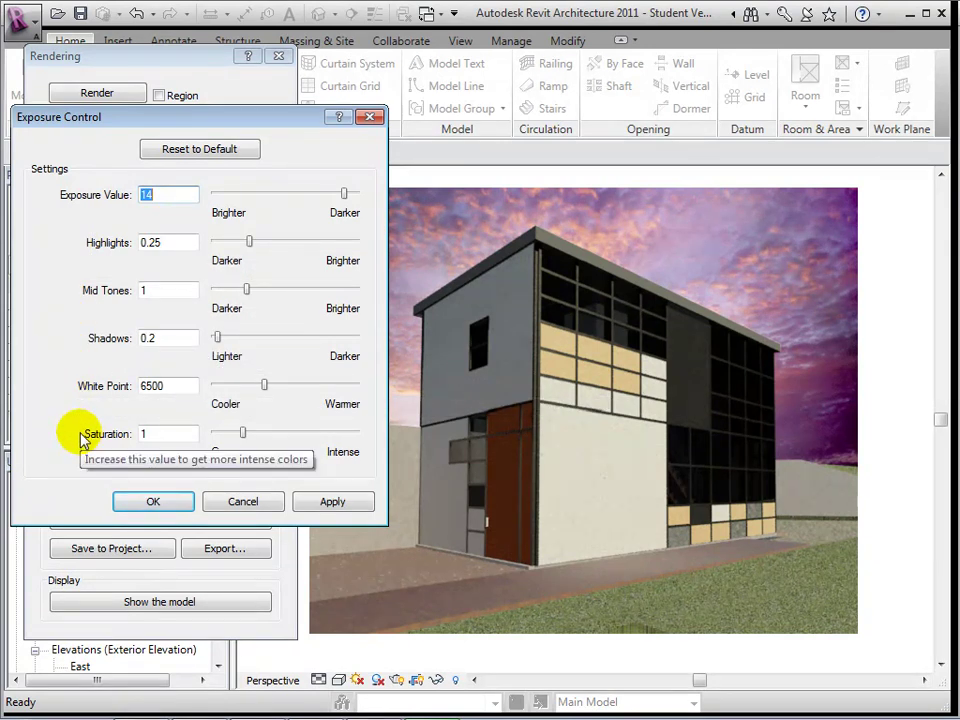
click(163, 196)
click(163, 196)
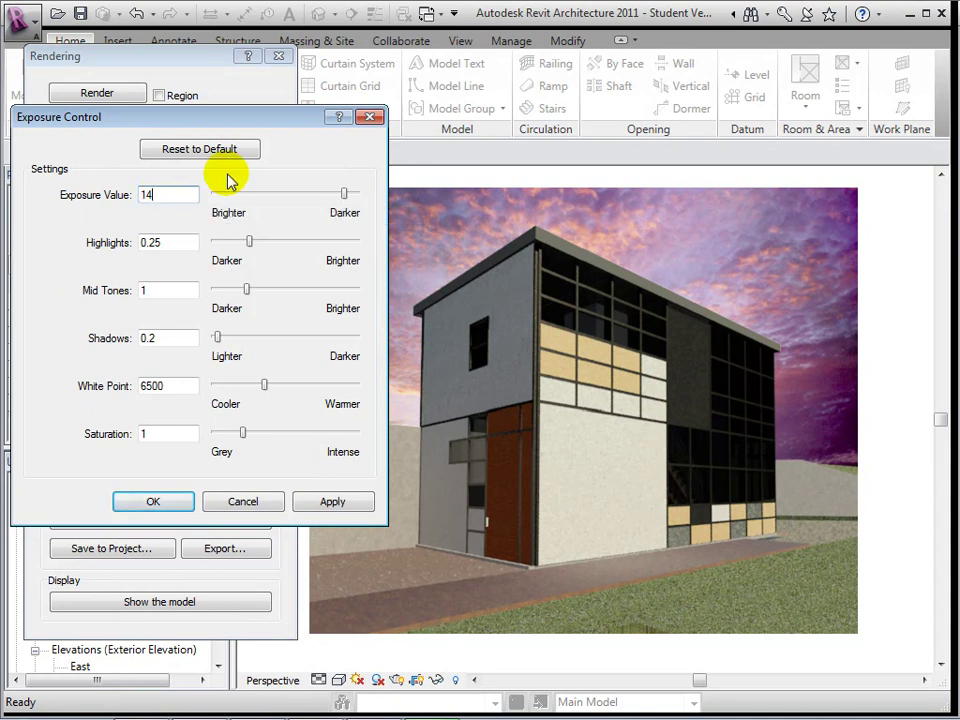
text(3)
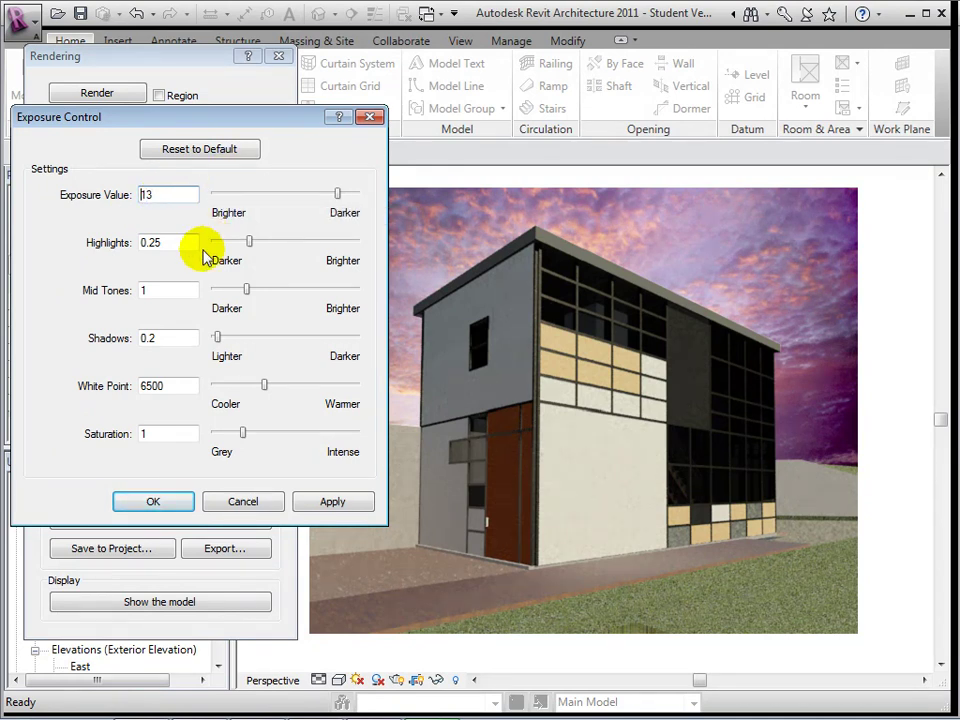
click(178, 243)
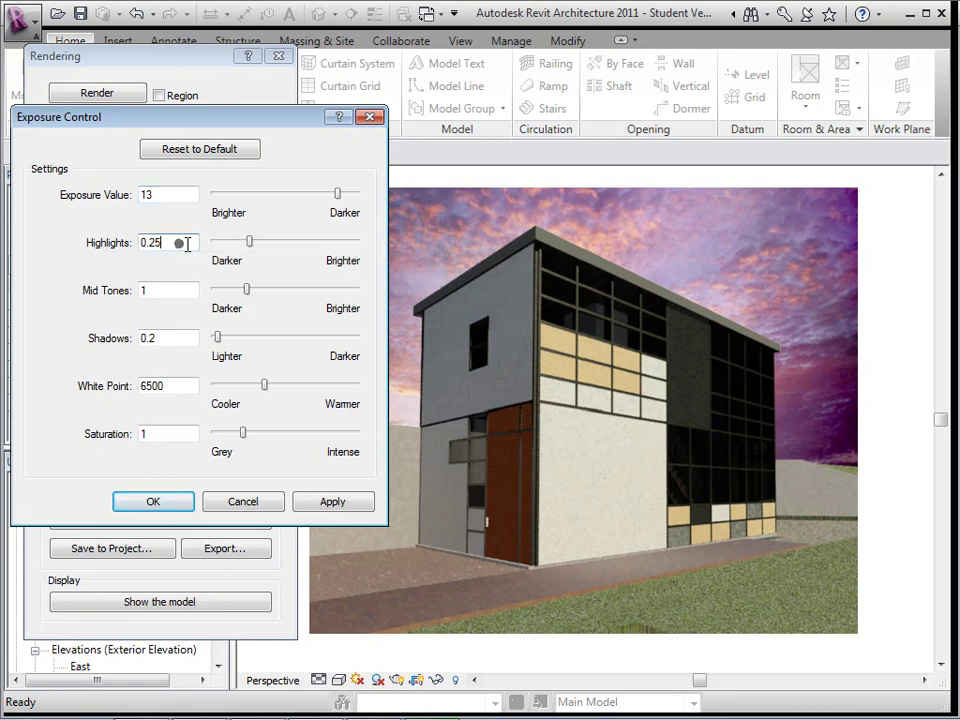
key(BackSpace)
key(BackSpace)
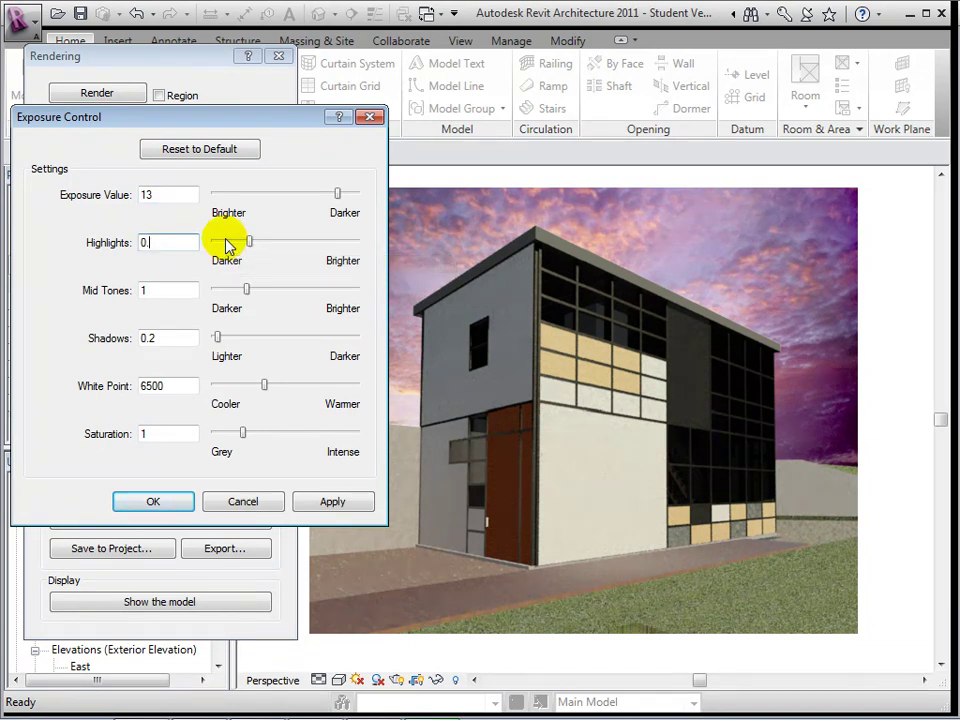
text(15)
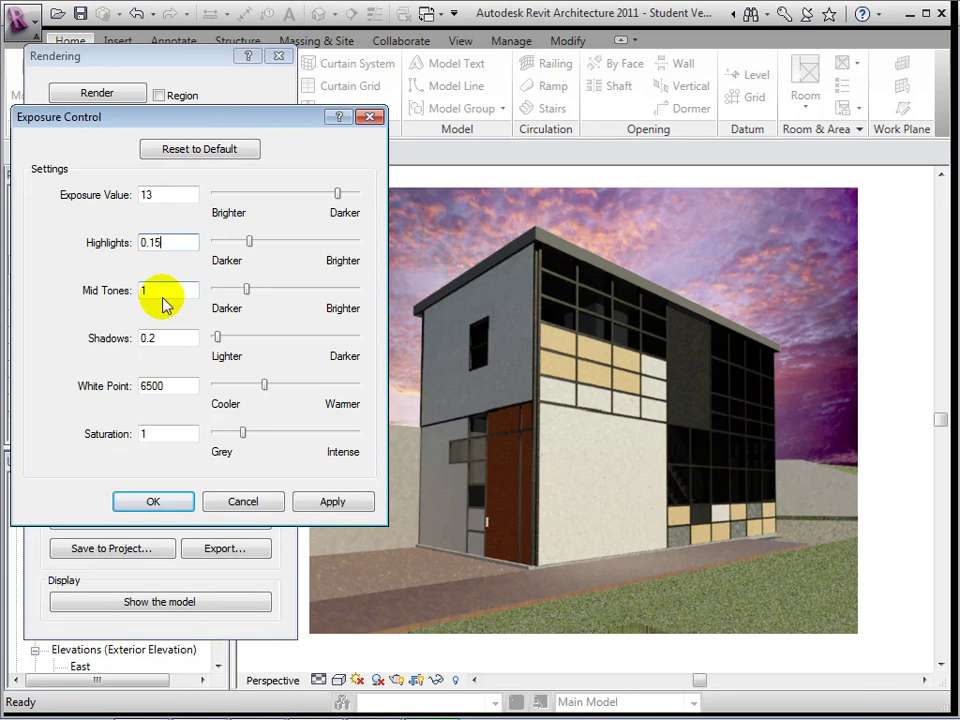